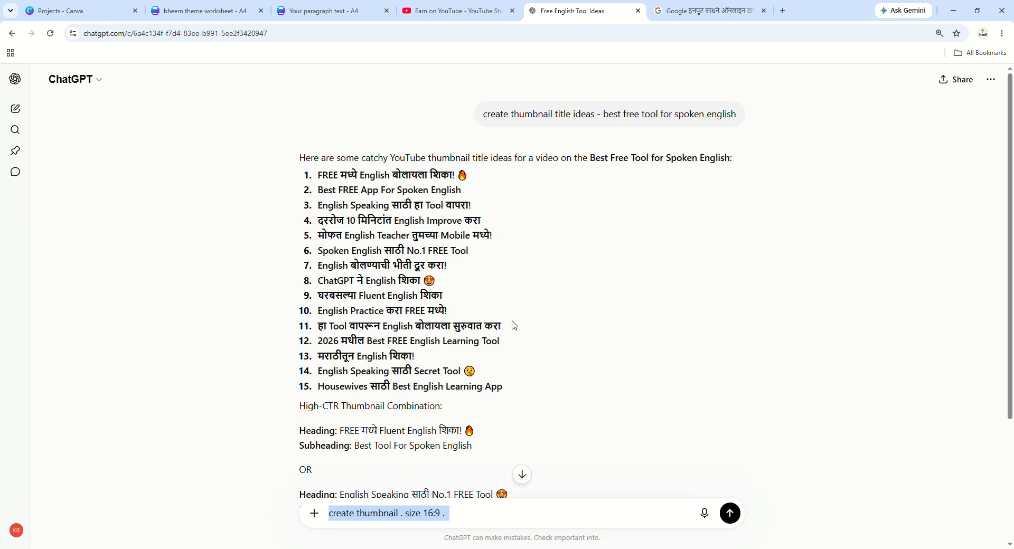
Clear the unsent draft "create thumbnail . size 16:9 ." from the message box.
{"action": "left_click", "coordinate": [503, 523]}
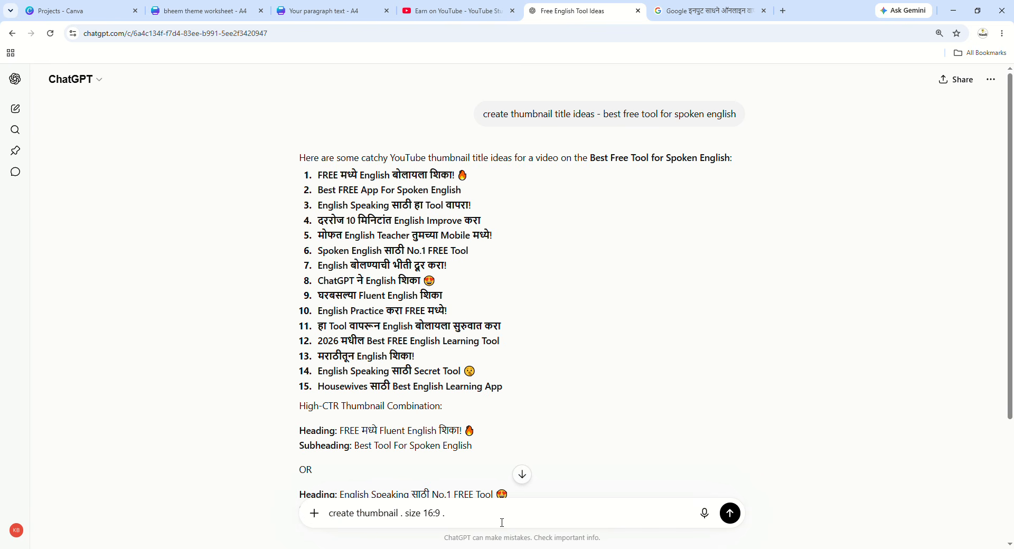
{"action": "key", "text": "BackSpace"}
{"action": "key", "text": "BackSpace"}
{"action": "key", "text": "BackSpace"}
{"action": "key", "text": "BackSpace"}
{"action": "key", "text": "BackSpace"}
{"action": "key", "text": "BackSpace"}
{"action": "key", "text": "BackSpace"}
{"action": "key", "text": "BackSpace"}
{"action": "key", "text": "BackSpace"}
{"action": "key", "text": "BackSpace"}
{"action": "key", "text": "BackSpace"}
{"action": "key", "text": "BackSpace"}
{"action": "key", "text": "BackSpace"}
{"action": "key", "text": "BackSpace"}
{"action": "key", "text": "BackSpace"}
{"action": "key", "text": "BackSpace"}
{"action": "key", "text": "BackSpace"}
{"action": "key", "text": "BackSpace"}
{"action": "key", "text": "BackSpace"}
{"action": "key", "text": "BackSpace"}
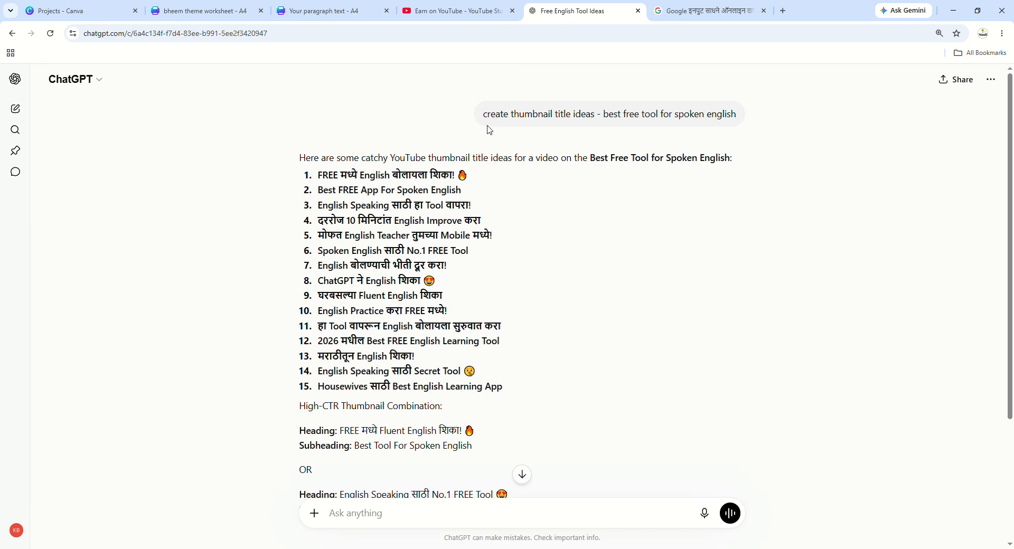
Open YouTube in a new tab and look over the video thumbnails in the home feed.
{"action": "left_click_drag", "start_coordinate": [483, 114], "coordinate": [755, 112]}
{"action": "left_click", "coordinate": [793, 151]}
{"action": "left_click", "coordinate": [782, 10]}
{"action": "left_click", "coordinate": [597, 350]}
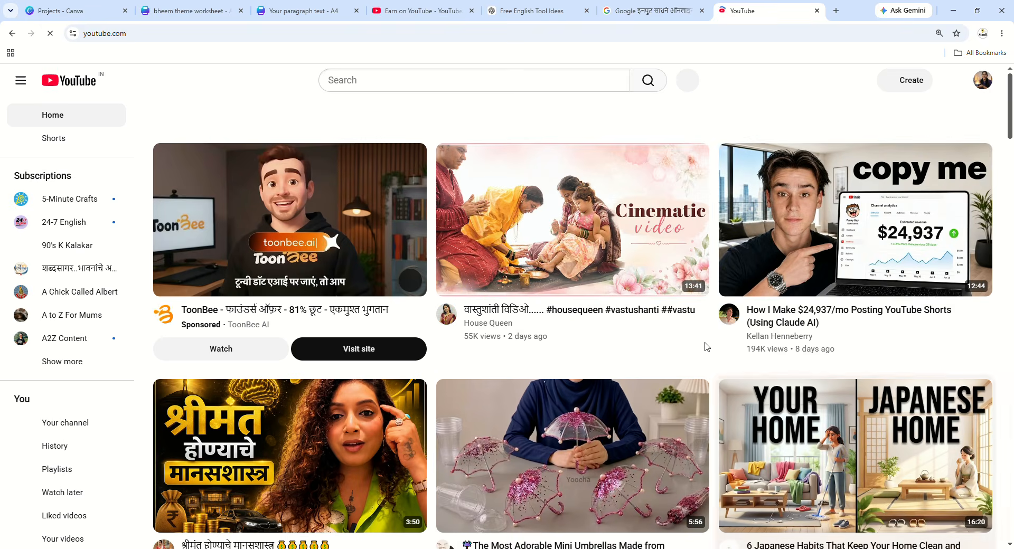
{"action": "scroll", "coordinate": [738, 358], "scroll_direction": "down", "scroll_amount": 4}
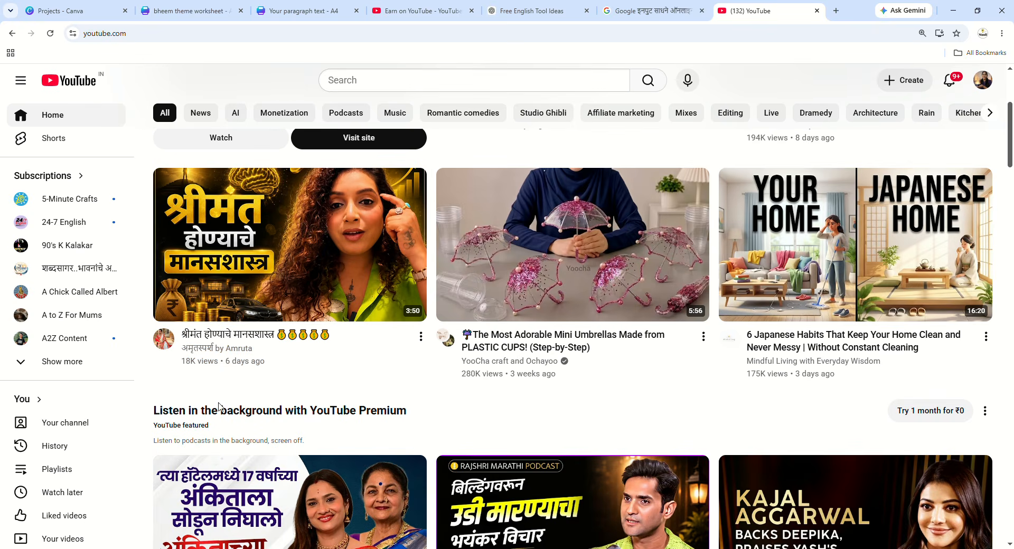
{"action": "scroll", "coordinate": [210, 411], "scroll_direction": "down", "scroll_amount": 3}
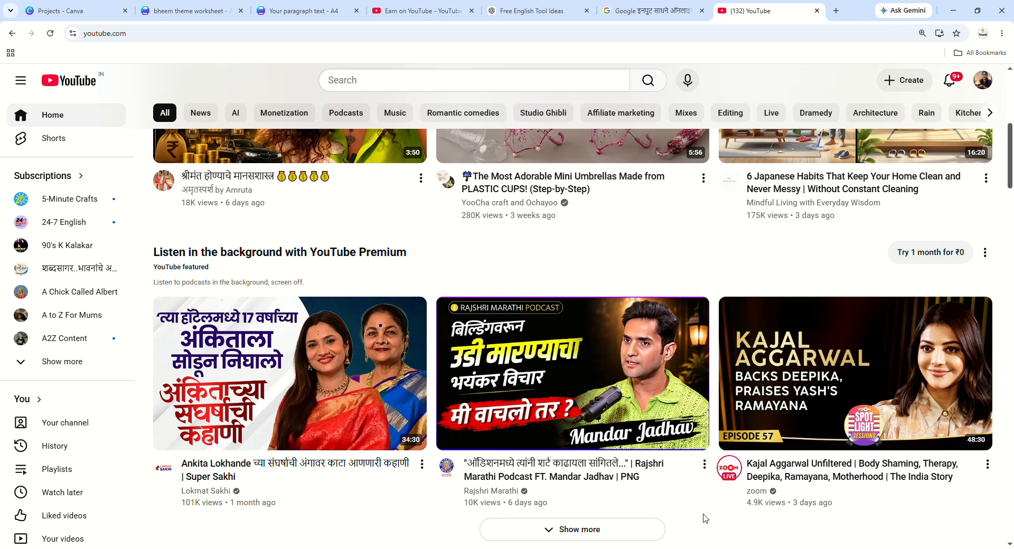
{"action": "scroll", "coordinate": [705, 518], "scroll_direction": "down", "scroll_amount": 5}
{"action": "scroll", "coordinate": [600, 355], "scroll_direction": "down", "scroll_amount": 7}
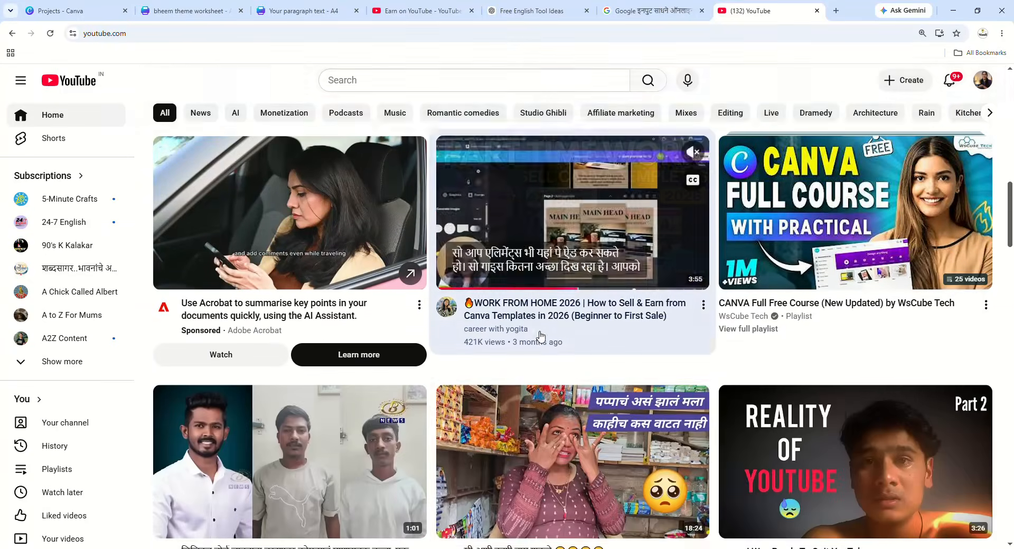
{"action": "scroll", "coordinate": [542, 349], "scroll_direction": "up", "scroll_amount": 9}
{"action": "scroll", "coordinate": [542, 349], "scroll_direction": "up", "scroll_amount": 10}
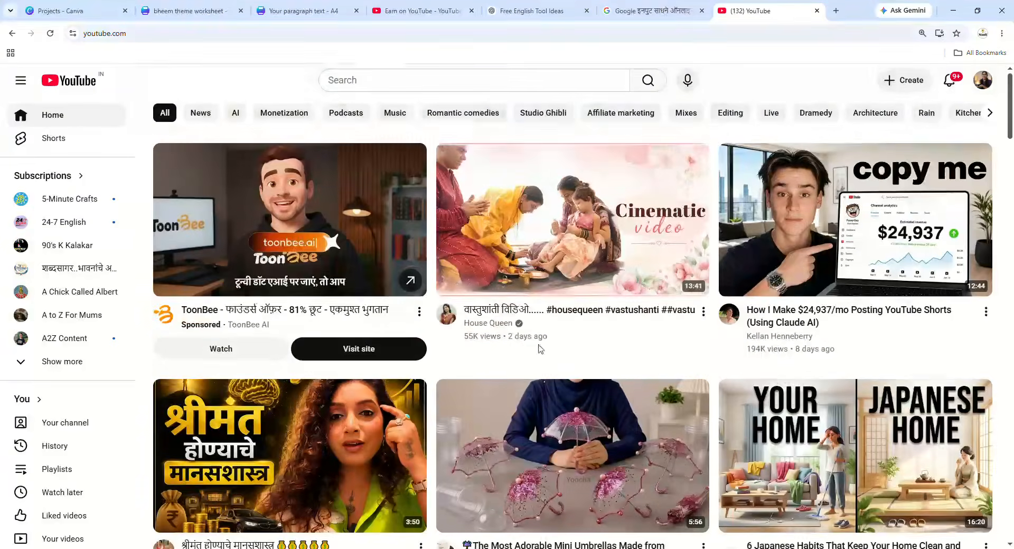
Return to the ChatGPT conversation, enlarge the page and review the wording of the prompt requesting thumbnail title ideas.
{"action": "left_click", "coordinate": [565, 8]}
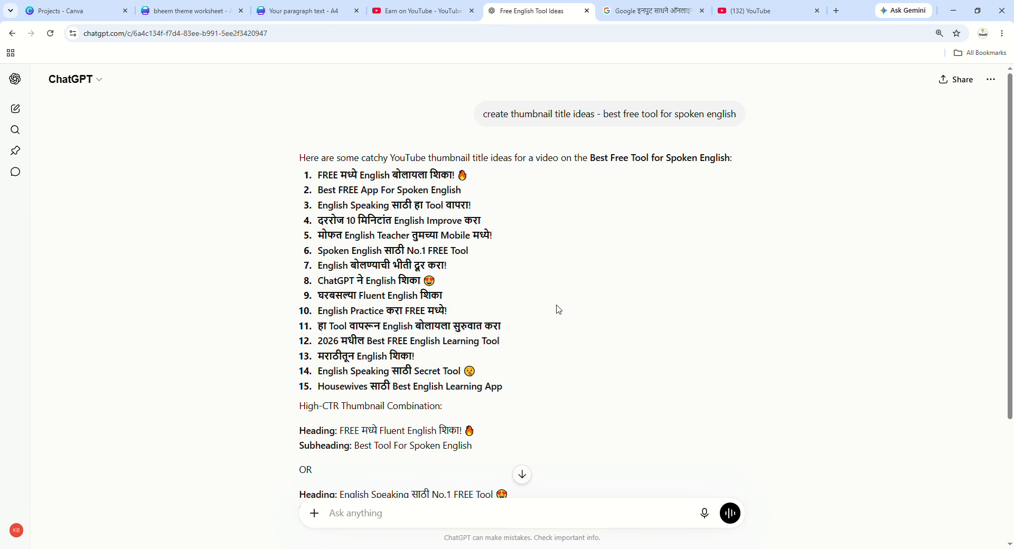
{"action": "key", "text": "ctrl+plus"}
{"action": "key", "text": "ctrl+plus"}
{"action": "key", "text": "ctrl+plus"}
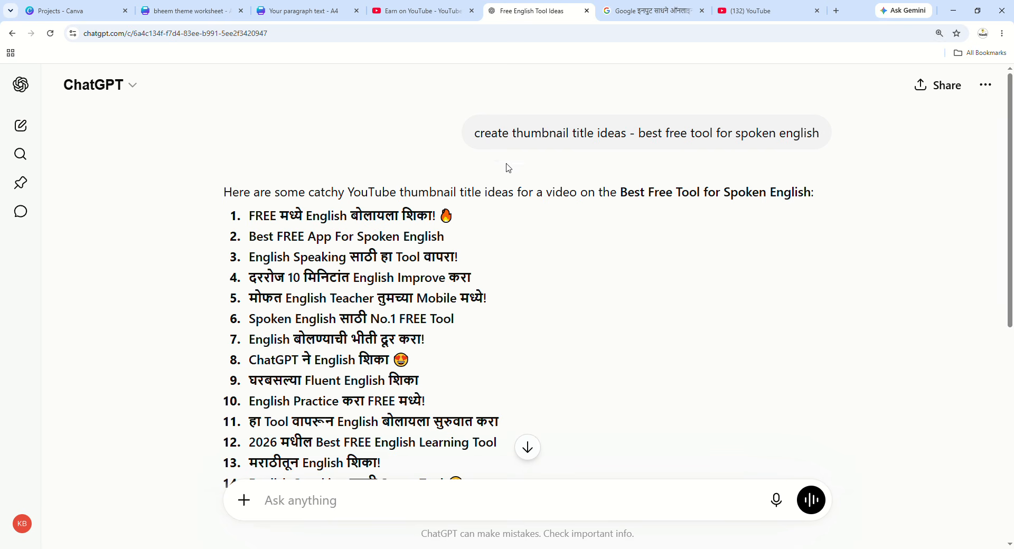
{"action": "left_click_drag", "start_coordinate": [475, 139], "coordinate": [859, 138]}
{"action": "left_click", "coordinate": [875, 174]}
{"action": "left_click_drag", "start_coordinate": [637, 133], "coordinate": [823, 132]}
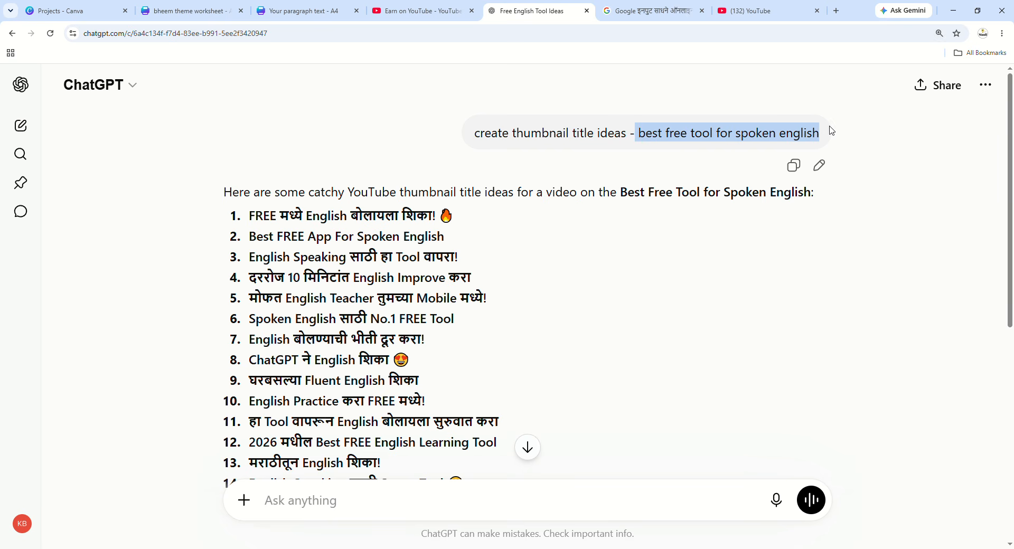
{"action": "left_click", "coordinate": [954, 202]}
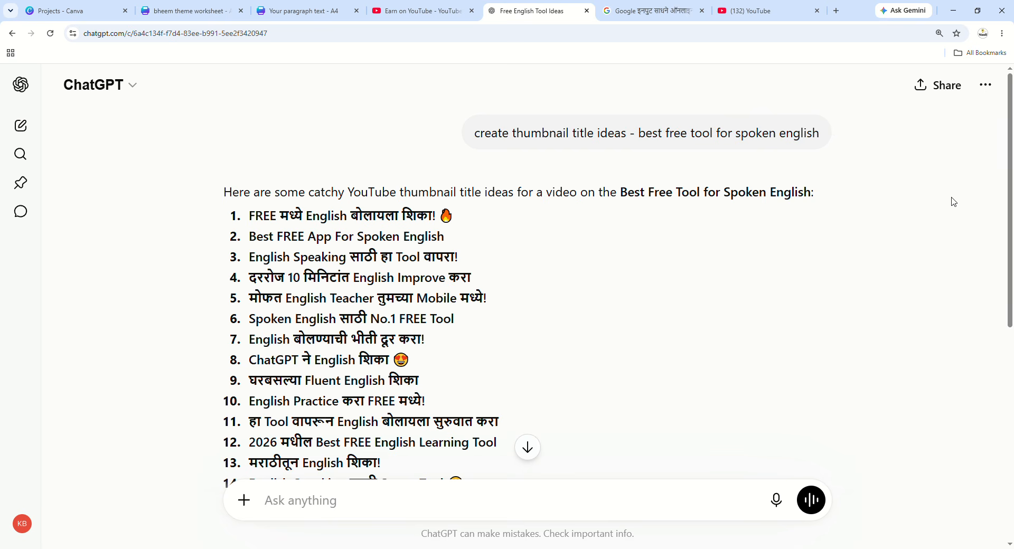
{"action": "mouse_move", "coordinate": [482, 141]}
{"action": "left_click_drag", "start_coordinate": [475, 139], "coordinate": [531, 138]}
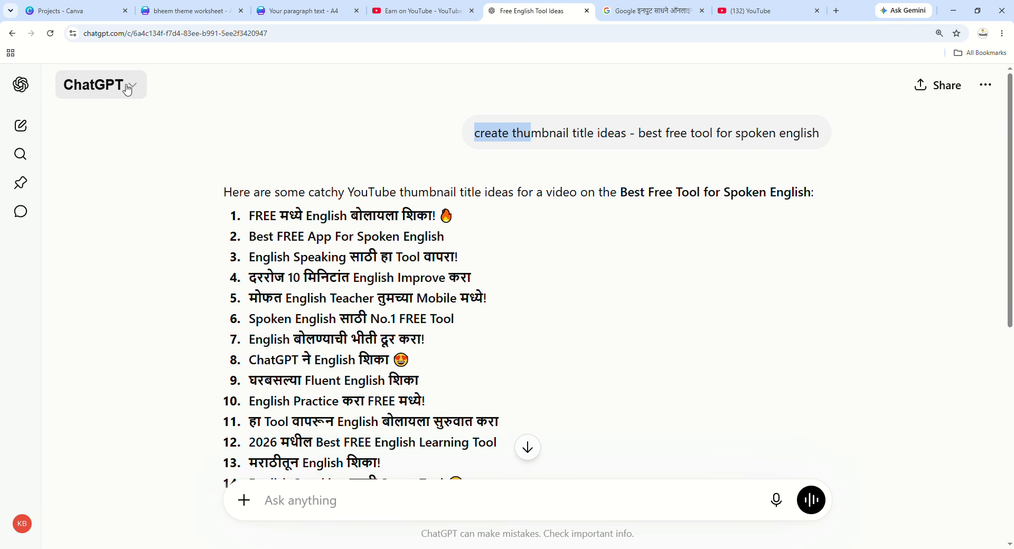
{"action": "left_click", "coordinate": [467, 163]}
{"action": "mouse_move", "coordinate": [477, 135]}
{"action": "left_click_drag", "start_coordinate": [477, 135], "coordinate": [645, 138]}
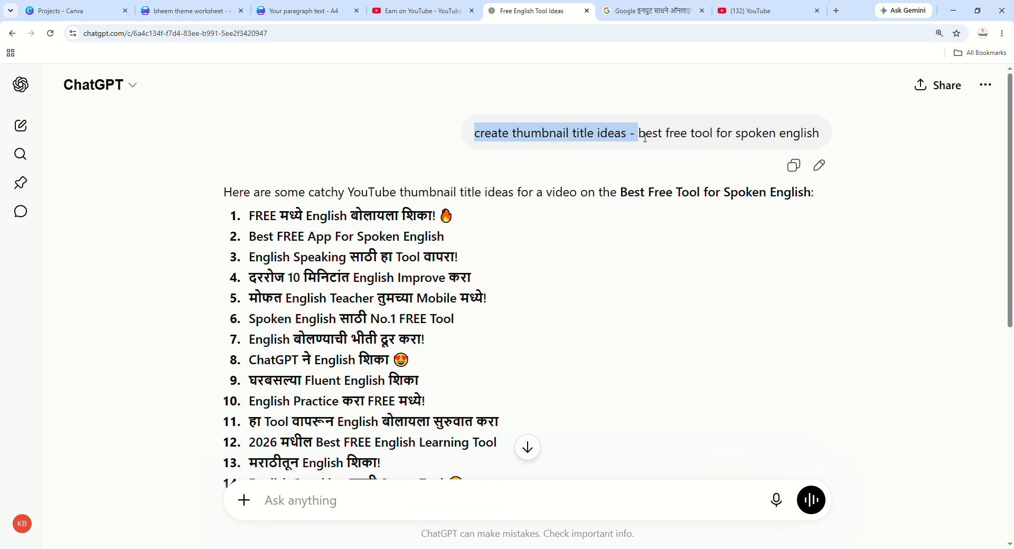
{"action": "left_click_drag", "start_coordinate": [645, 139], "coordinate": [934, 153]}
{"action": "left_click", "coordinate": [658, 164]}
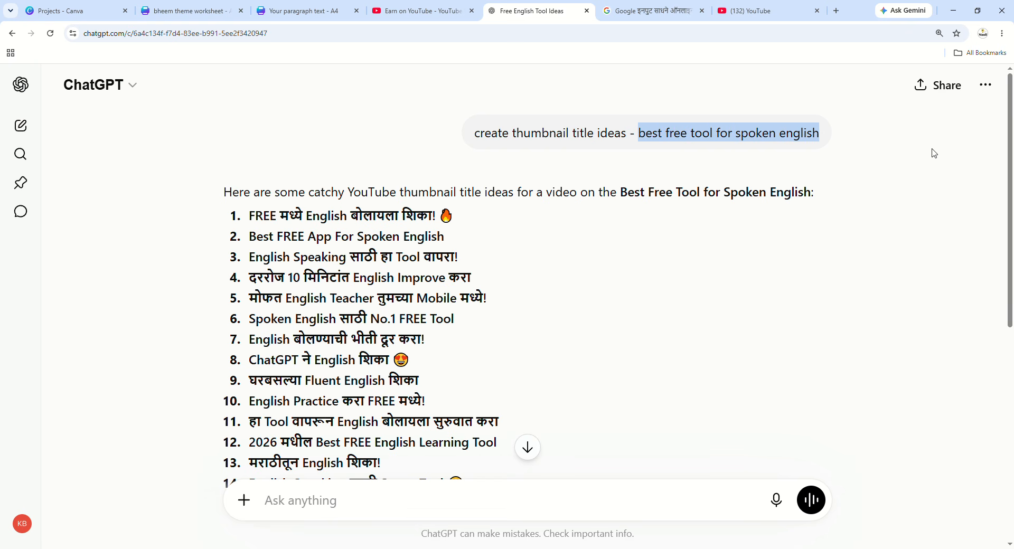
{"action": "left_click", "coordinate": [848, 308]}
Read through the numbered list of suggested thumbnail titles and compare it with the prompt above it.
{"action": "scroll", "coordinate": [516, 335], "scroll_direction": "down", "scroll_amount": 1}
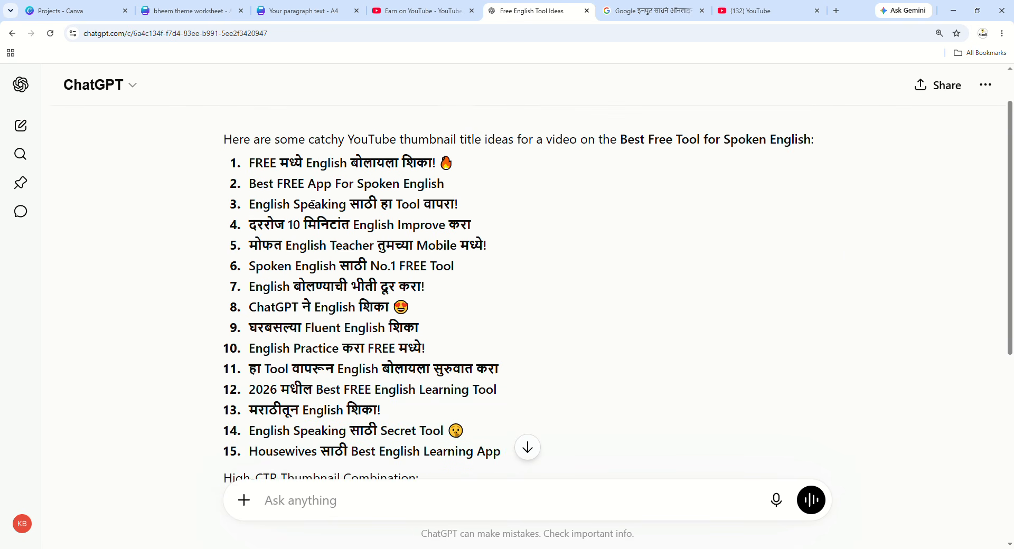
{"action": "left_click_drag", "start_coordinate": [244, 164], "coordinate": [528, 446]}
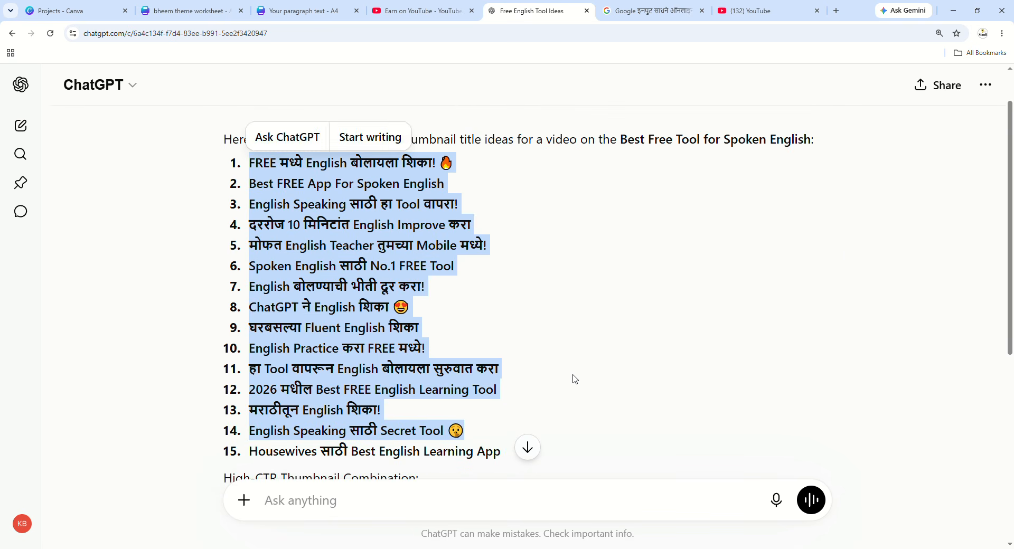
{"action": "left_click", "coordinate": [575, 379]}
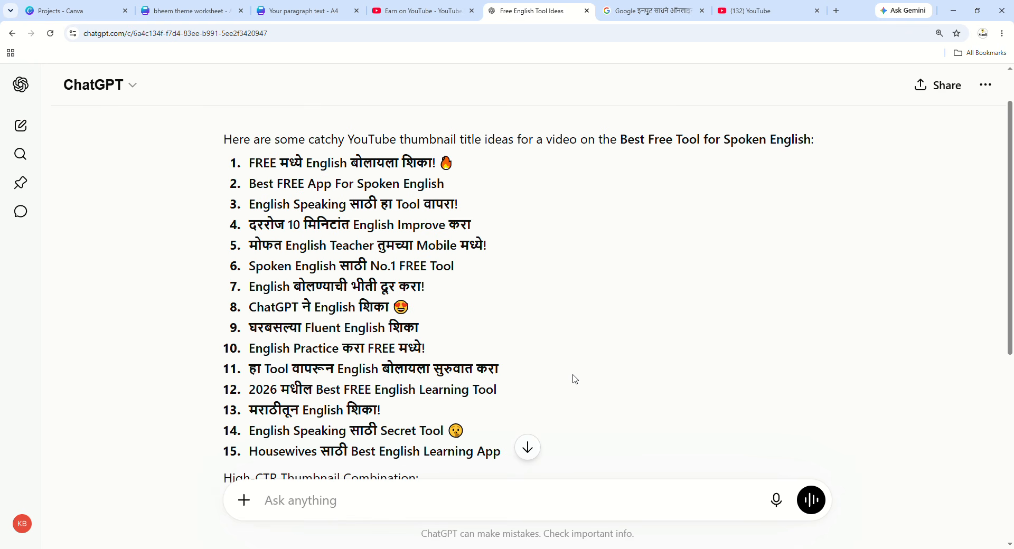
{"action": "scroll", "coordinate": [570, 364], "scroll_direction": "up", "scroll_amount": 1}
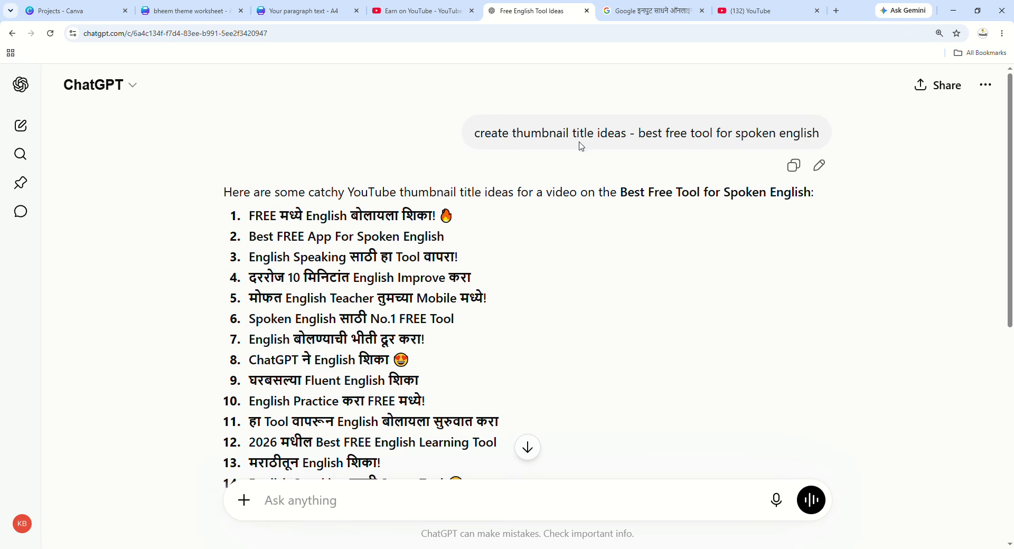
{"action": "left_click_drag", "start_coordinate": [476, 143], "coordinate": [632, 136]}
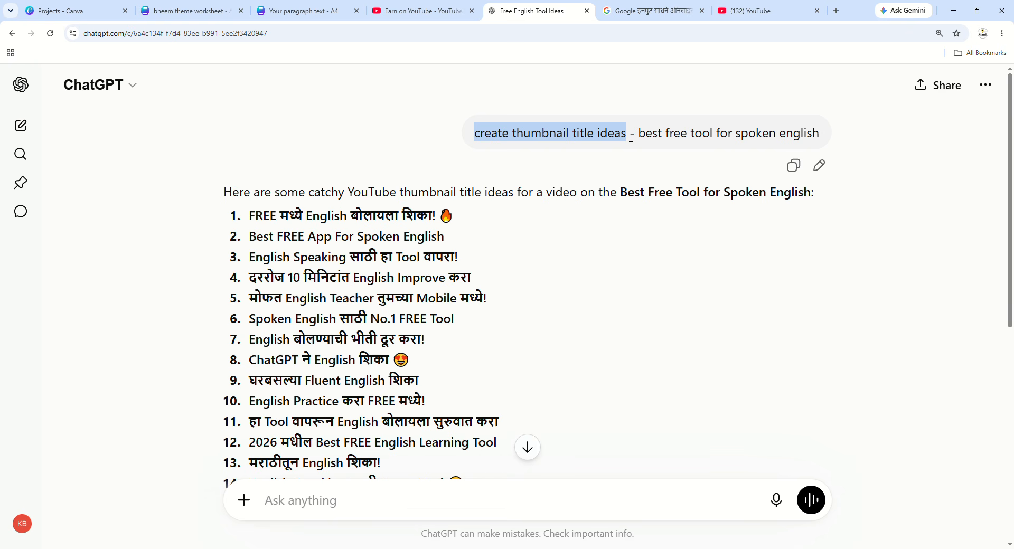
{"action": "left_click", "coordinate": [515, 328]}
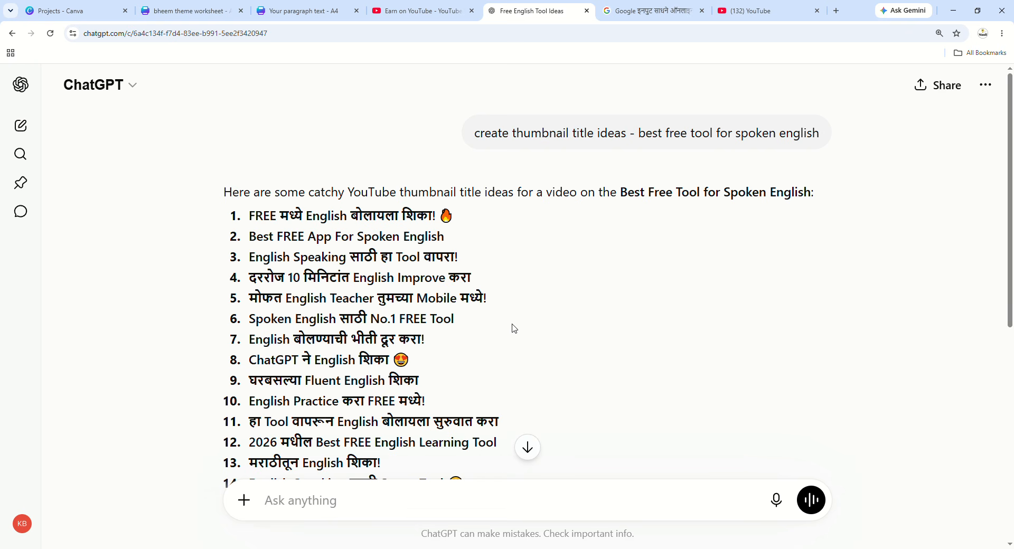
{"action": "scroll", "coordinate": [484, 330], "scroll_direction": "down", "scroll_amount": 2}
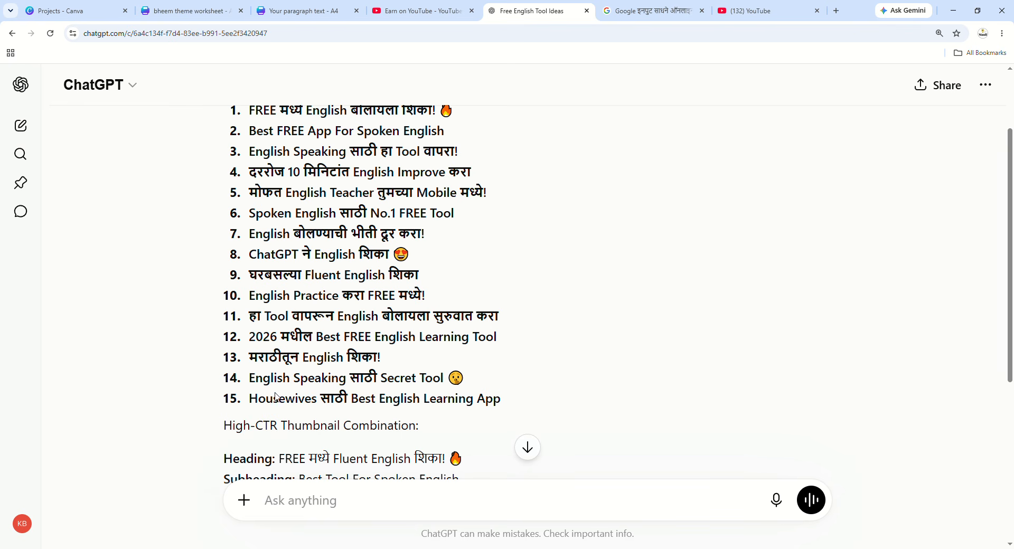
{"action": "left_click_drag", "start_coordinate": [262, 407], "coordinate": [554, 412]}
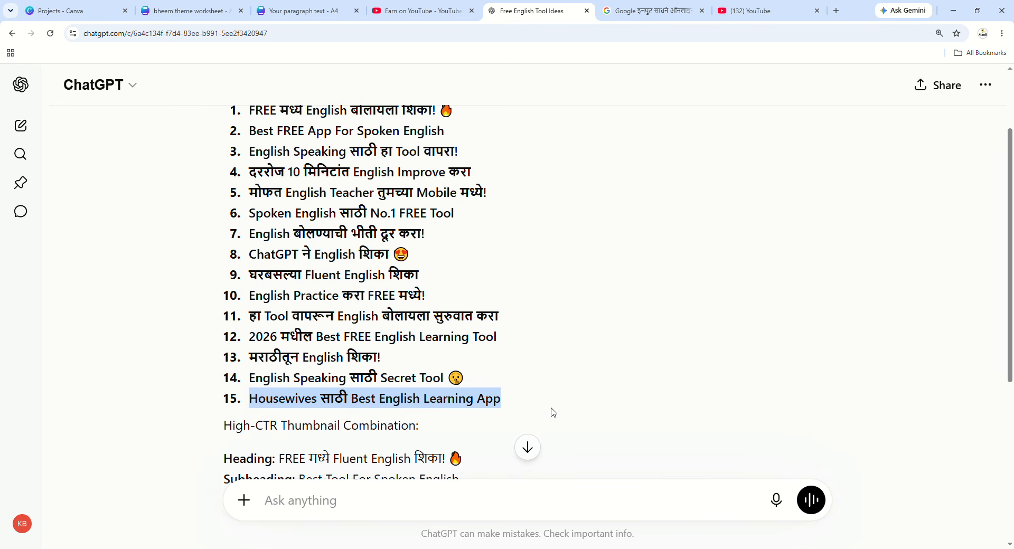
{"action": "left_click", "coordinate": [577, 340]}
{"action": "left_click_drag", "start_coordinate": [249, 194], "coordinate": [519, 190]}
{"action": "left_click", "coordinate": [534, 278]}
Examine the High-CTR heading and subheading combinations below the list and recheck the last suggested title.
{"action": "scroll", "coordinate": [535, 290], "scroll_direction": "down", "scroll_amount": 4}
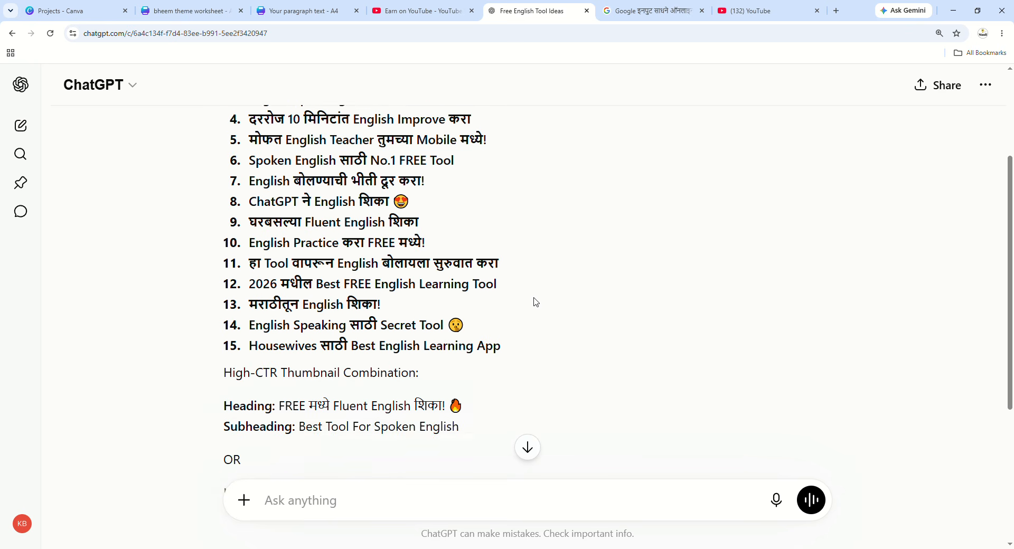
{"action": "scroll", "coordinate": [533, 305], "scroll_direction": "down", "scroll_amount": 2}
{"action": "scroll", "coordinate": [365, 369], "scroll_direction": "up", "scroll_amount": 1}
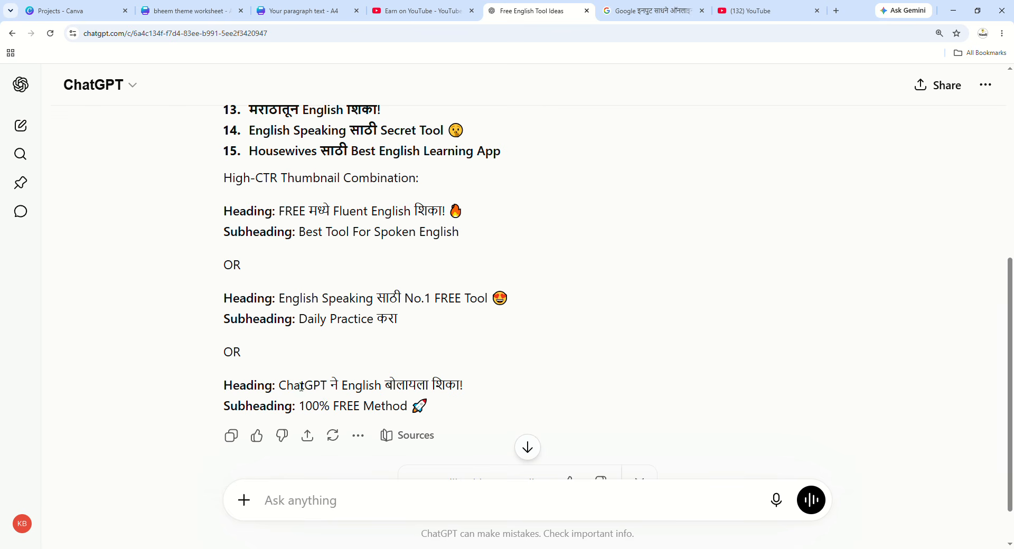
{"action": "scroll", "coordinate": [452, 381], "scroll_direction": "up", "scroll_amount": 2}
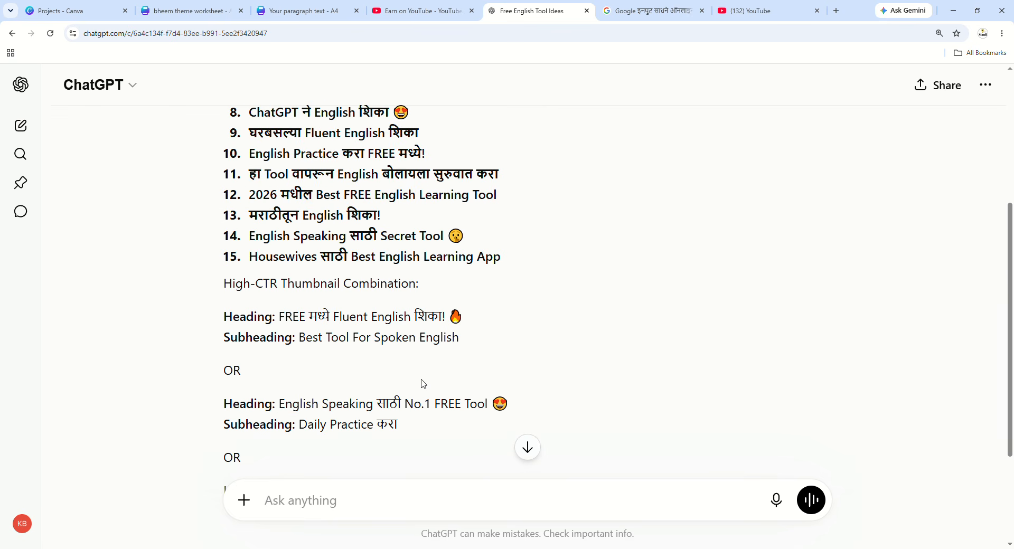
{"action": "scroll", "coordinate": [424, 384], "scroll_direction": "up", "scroll_amount": 2}
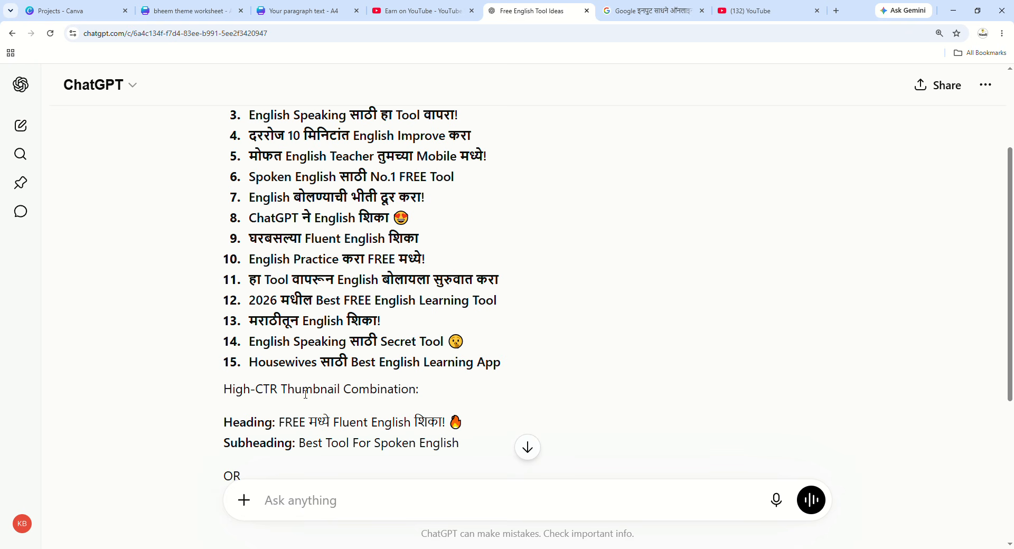
{"action": "left_click_drag", "start_coordinate": [256, 367], "coordinate": [486, 364]}
{"action": "left_click", "coordinate": [550, 362]}
{"action": "scroll", "coordinate": [395, 369], "scroll_direction": "up", "scroll_amount": 1}
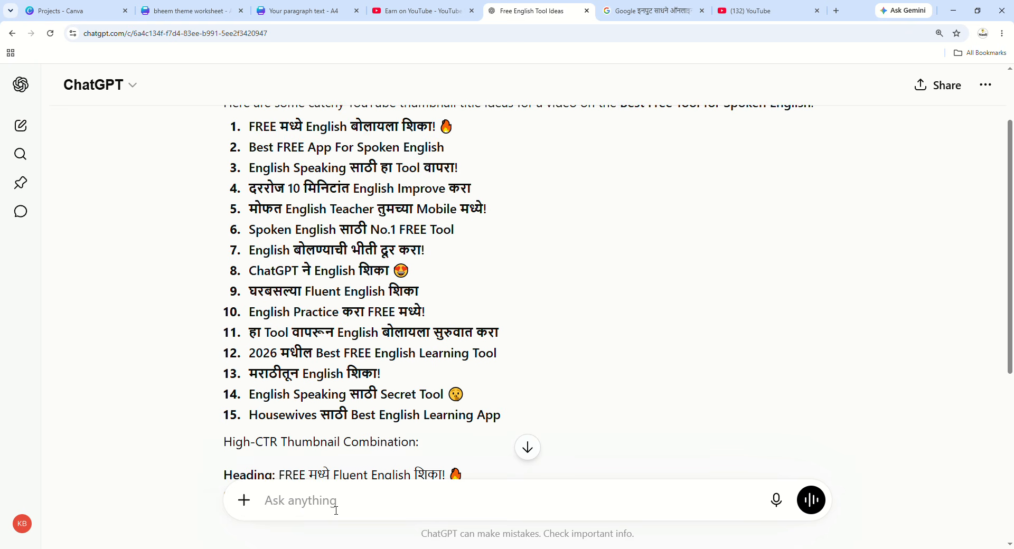
{"action": "scroll", "coordinate": [347, 506], "scroll_direction": "down", "scroll_amount": 3}
{"action": "scroll", "coordinate": [354, 529], "scroll_direction": "up", "scroll_amount": 1}
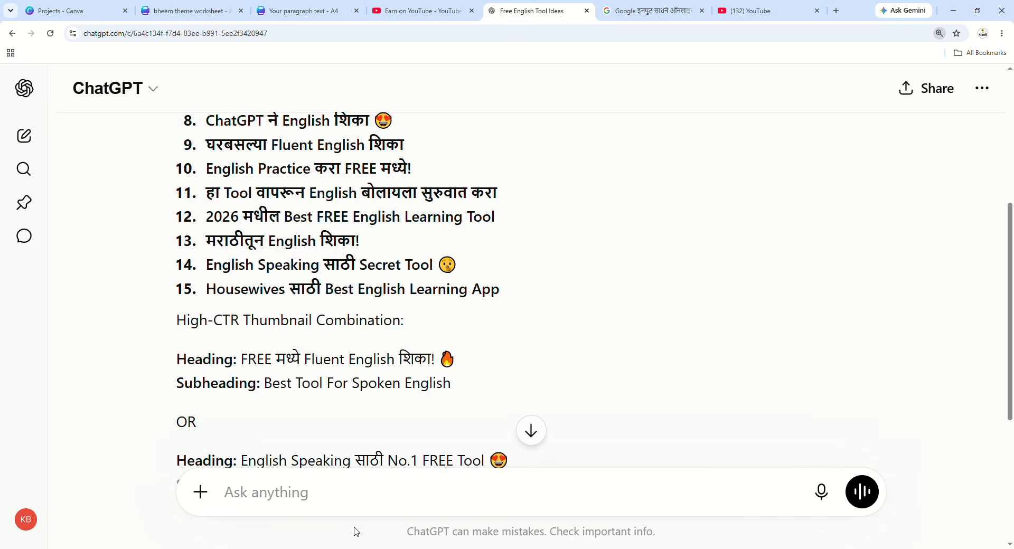
{"action": "scroll", "coordinate": [362, 518], "scroll_direction": "down", "scroll_amount": 3}
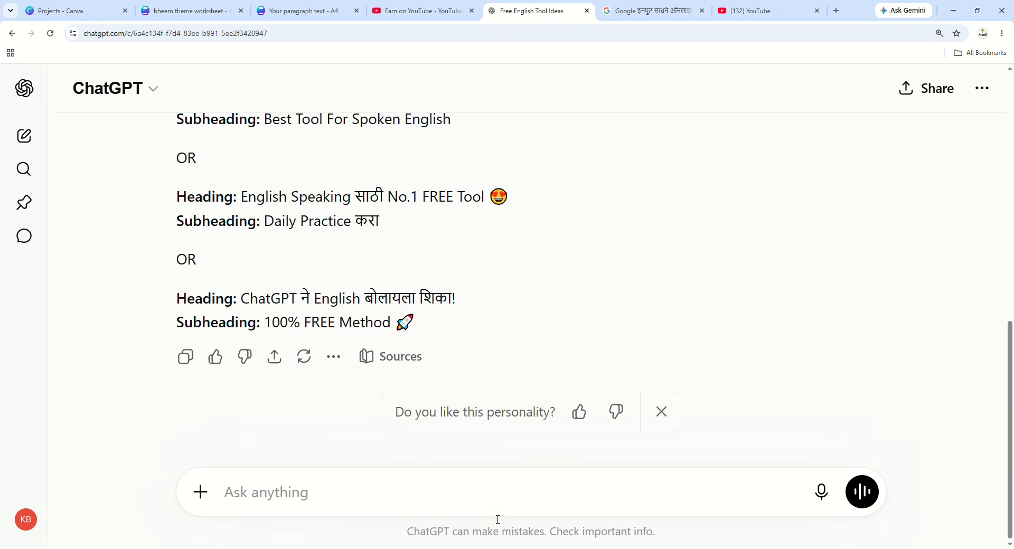
Start a new unsent prompt reading "Create thumbnail . Size - 16:9 .".
{"action": "left_click", "coordinate": [394, 494]}
{"action": "type", "text": "Crea"}
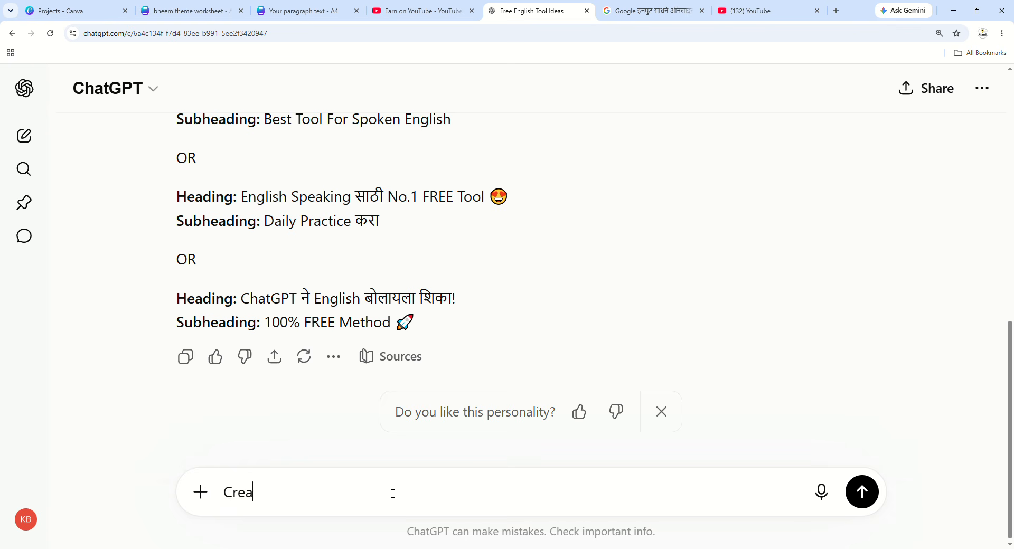
{"action": "type", "text": "te thumbnail . "}
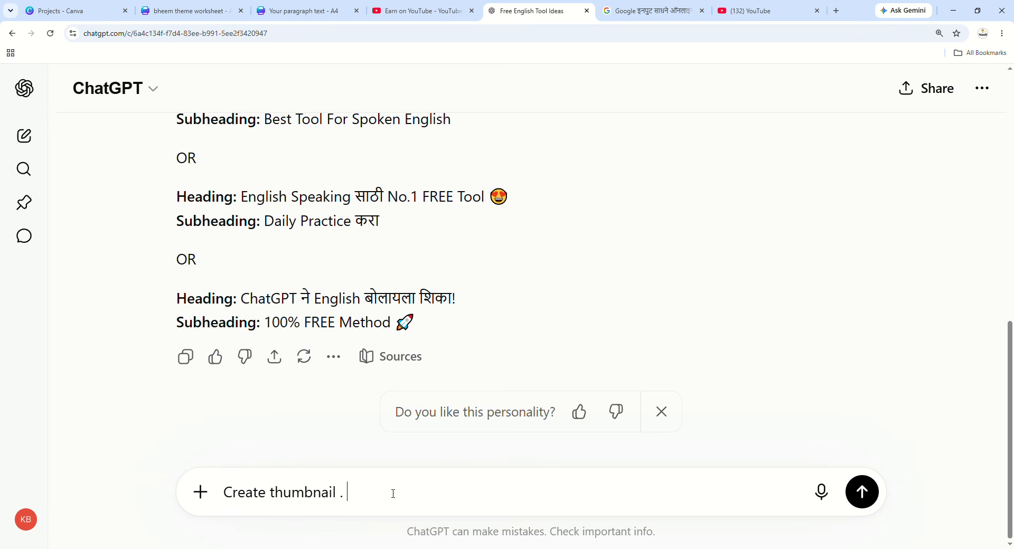
{"action": "type", "text": "Si"}
{"action": "type", "text": "ze "}
{"action": "type", "text": ":"}
{"action": "type", "text": " 16"}
{"action": "type", "text": ":9 "}
{"action": "type", "text": "."}
Check the drafted prompt text and append "Heading :" at its end.
{"action": "double_click", "coordinate": [393, 493]}
{"action": "left_click", "coordinate": [478, 508]}
{"action": "left_click_drag", "start_coordinate": [346, 494], "coordinate": [202, 494]}
{"action": "left_click", "coordinate": [347, 495]}
{"action": "left_click_drag", "start_coordinate": [343, 495], "coordinate": [448, 497]}
{"action": "left_click", "coordinate": [448, 497]}
{"action": "type", "text": "Heading :"}
Copy the fifteenth suggested title, "Housewives साठी Best English Learning App", into the draft prompt after "Heading :".
{"action": "scroll", "coordinate": [346, 287], "scroll_direction": "up", "scroll_amount": 8}
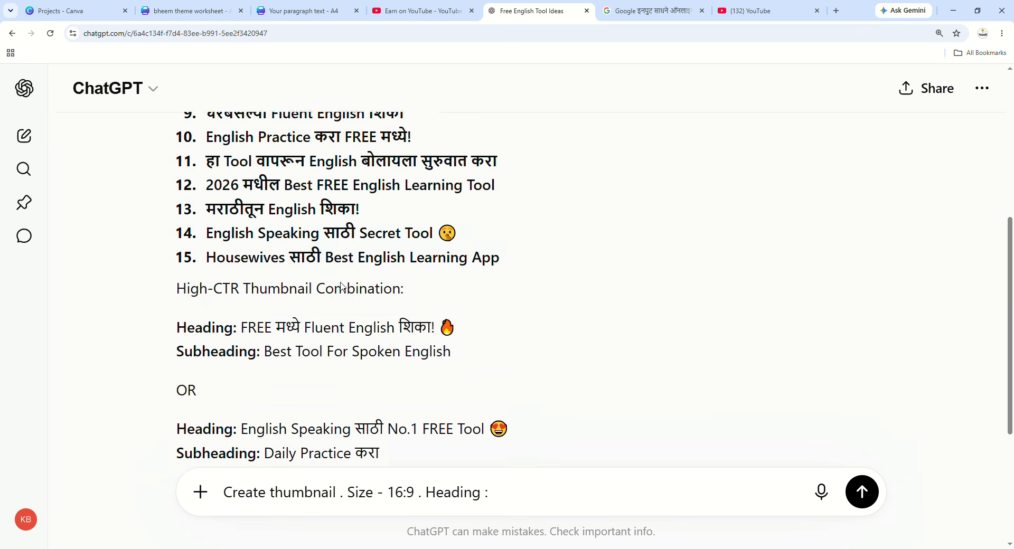
{"action": "scroll", "coordinate": [346, 287], "scroll_direction": "down", "scroll_amount": 1}
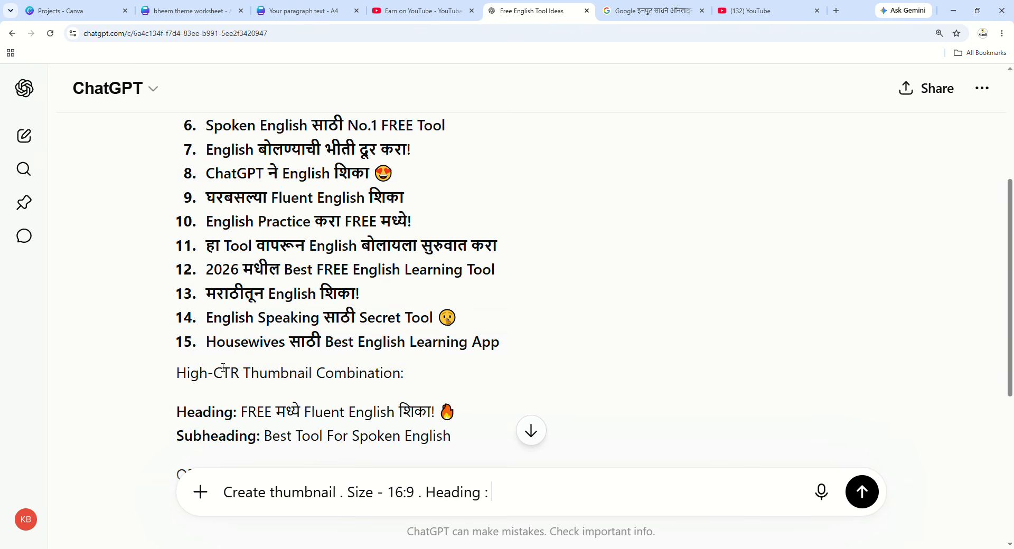
{"action": "left_click_drag", "start_coordinate": [214, 350], "coordinate": [537, 355]}
{"action": "key", "text": "ctrl+c"}
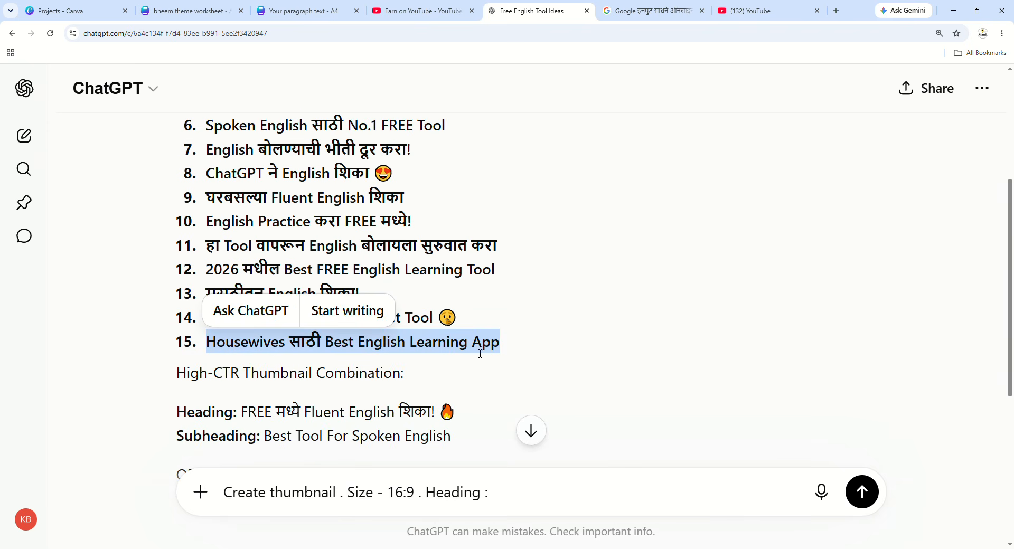
{"action": "left_click", "coordinate": [539, 488]}
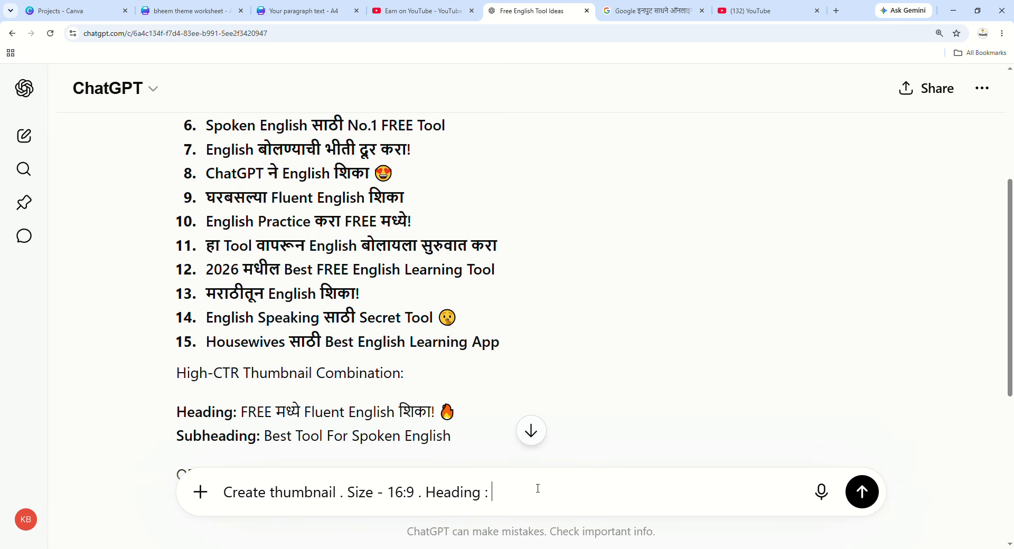
{"action": "key", "text": "ctrl+v"}
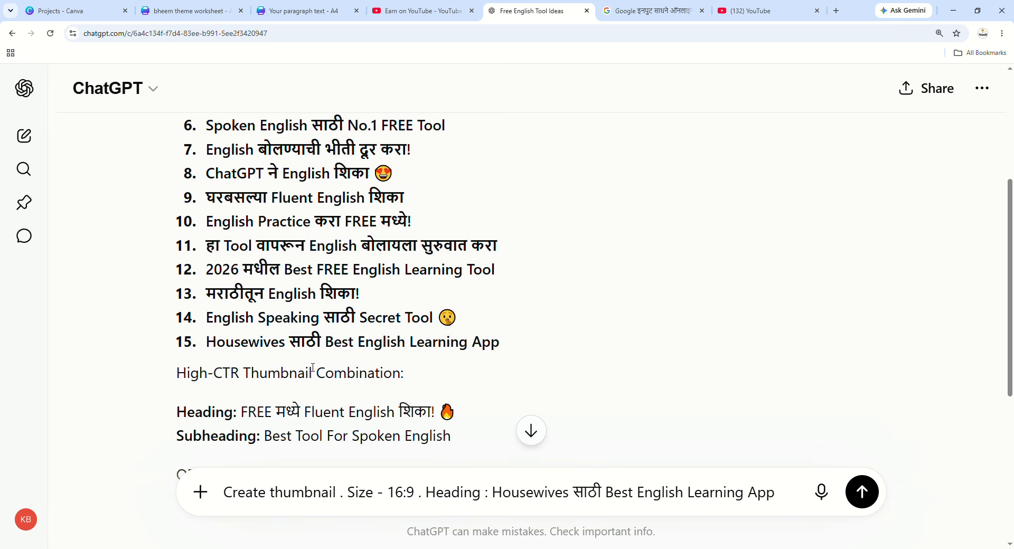
Append ". Subheading :" to the prompt, followed by the copied fifth suggested title, "मोफत English Teacher तुमच्या Mobile मध्ये!".
{"action": "scroll", "coordinate": [313, 368], "scroll_direction": "up", "scroll_amount": 3}
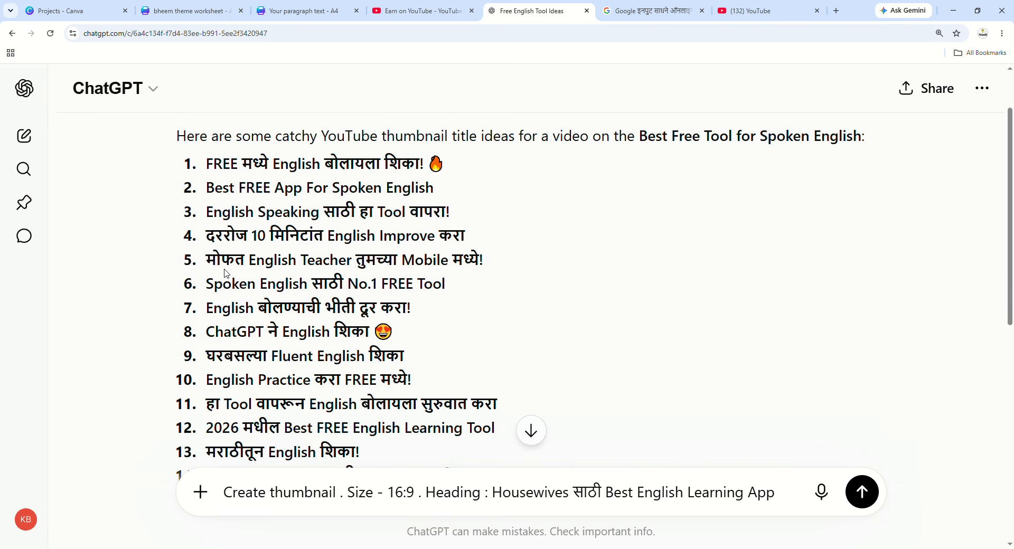
{"action": "left_click_drag", "start_coordinate": [209, 262], "coordinate": [501, 261]}
{"action": "key", "text": "ctrl+c"}
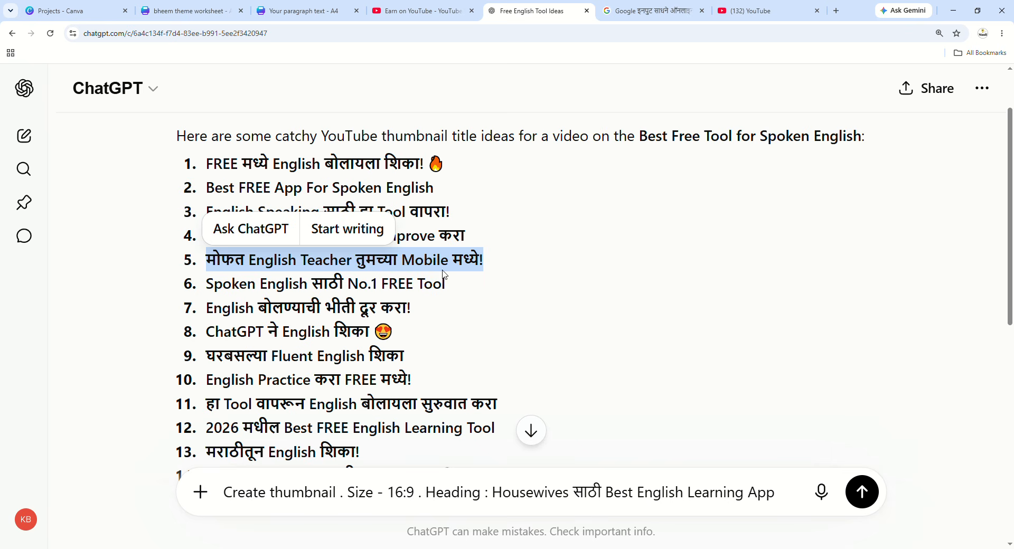
{"action": "left_click", "coordinate": [795, 497]}
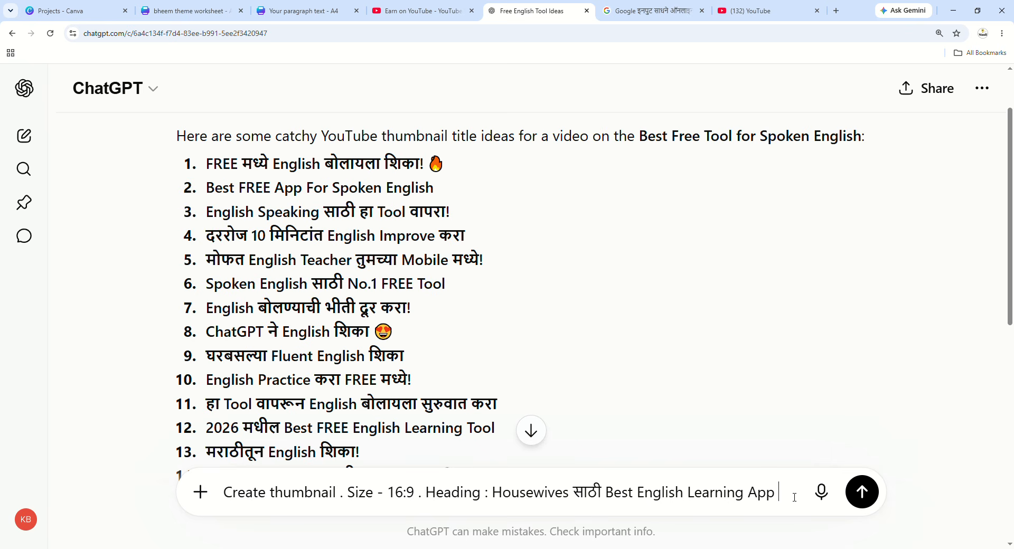
{"action": "type", "text": ". "}
{"action": "type", "text": "Sub"}
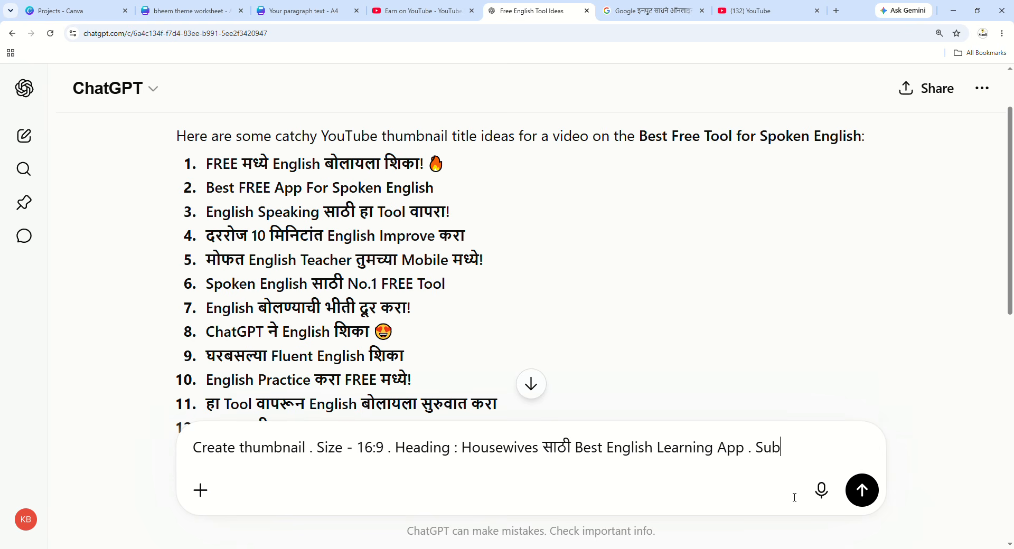
{"action": "type", "text": "heading :"}
{"action": "key", "text": "ctrl+v"}
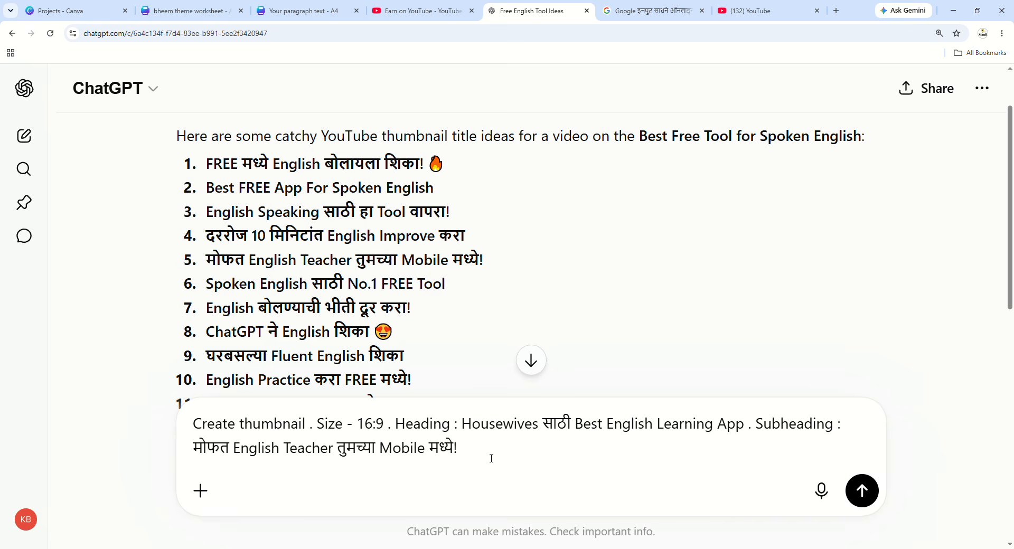
Append ". Add my image as a spoken english teacher." to the end of the prompt.
{"action": "type", "text": ". Add my image"}
{"action": "key", "text": "BackSpace"}
{"action": "type", "text": "e "}
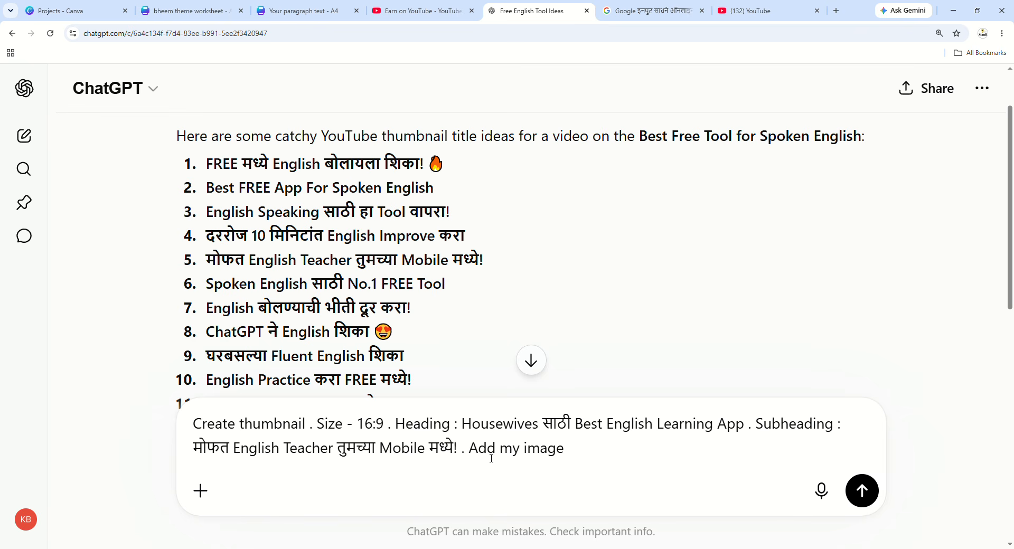
{"action": "type", "text": "as a "}
{"action": "type", "text": "spoken en"}
{"action": "type", "text": "glish t"}
{"action": "type", "text": "each"}
{"action": "type", "text": "writ"}
{"action": "key", "text": "BackSpace"}
{"action": "key", "text": "BackSpace"}
{"action": "key", "text": "BackSpace"}
{"action": "key", "text": "BackSpace"}
{"action": "type", "text": "."}
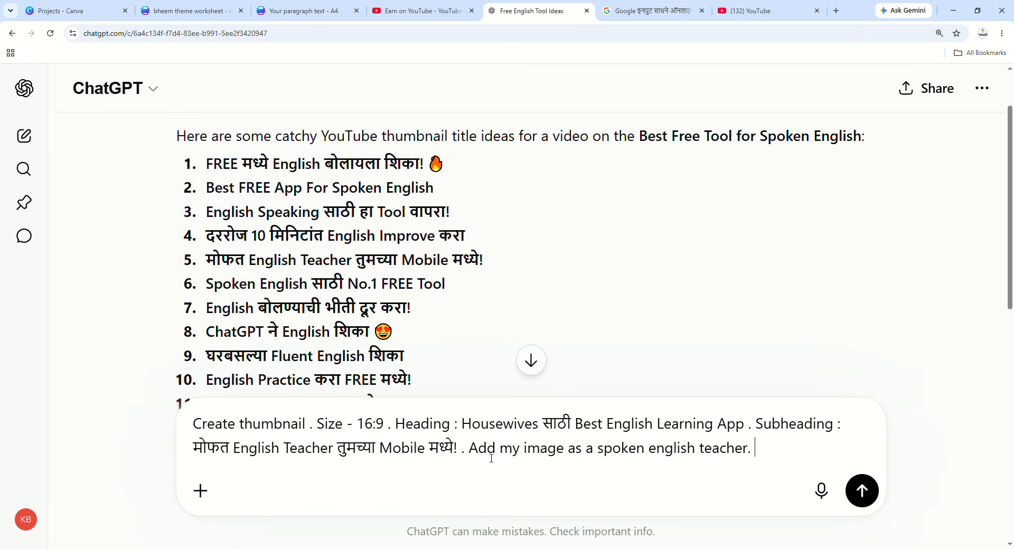
Attach the portrait photo of the woman in the purple top from the computer to the draft prompt.
{"action": "left_click_drag", "start_coordinate": [497, 455], "coordinate": [754, 454]}
{"action": "left_click", "coordinate": [754, 454]}
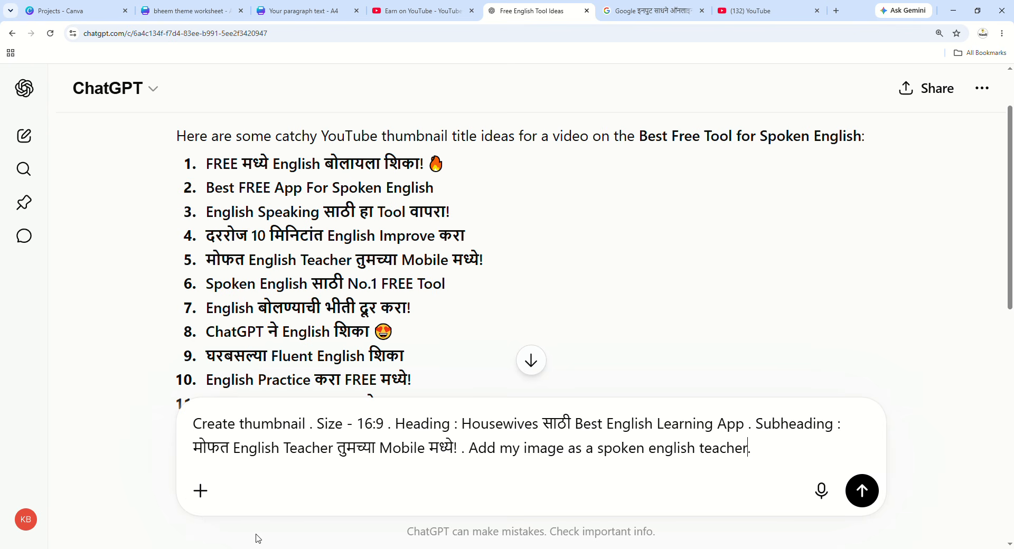
{"action": "left_click", "coordinate": [206, 495]}
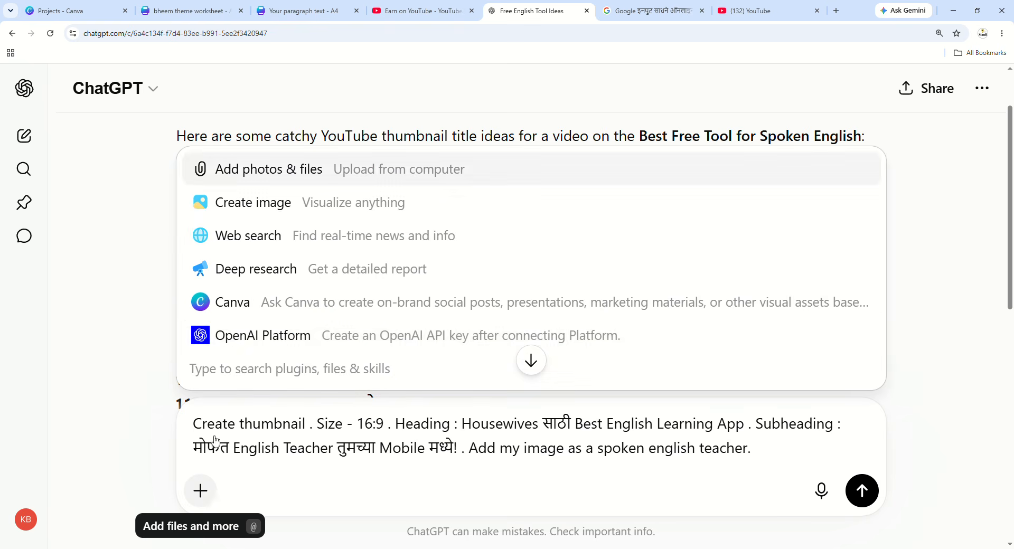
{"action": "left_click", "coordinate": [275, 181]}
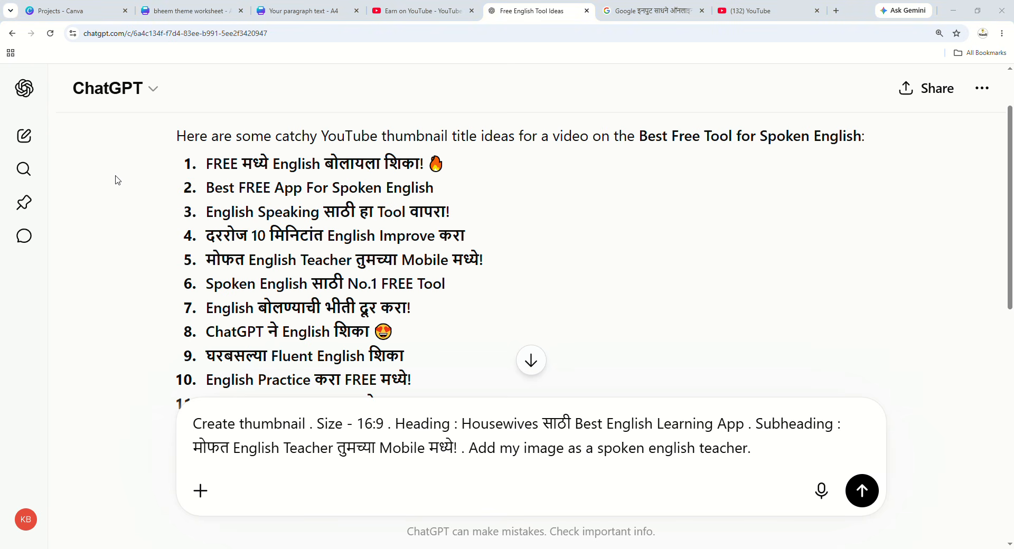
{"action": "left_click", "coordinate": [848, 470]}
Recheck the image instruction and append "Add a mobile and show secret tool for sppken english" to the prompt.
{"action": "left_click", "coordinate": [466, 450]}
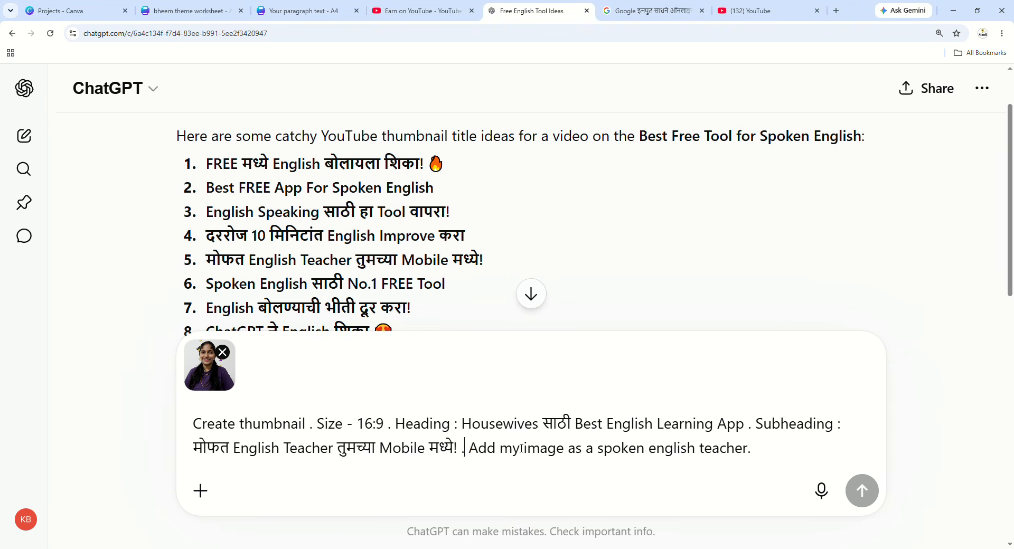
{"action": "left_click_drag", "start_coordinate": [469, 449], "coordinate": [765, 443]}
{"action": "left_click", "coordinate": [766, 443]}
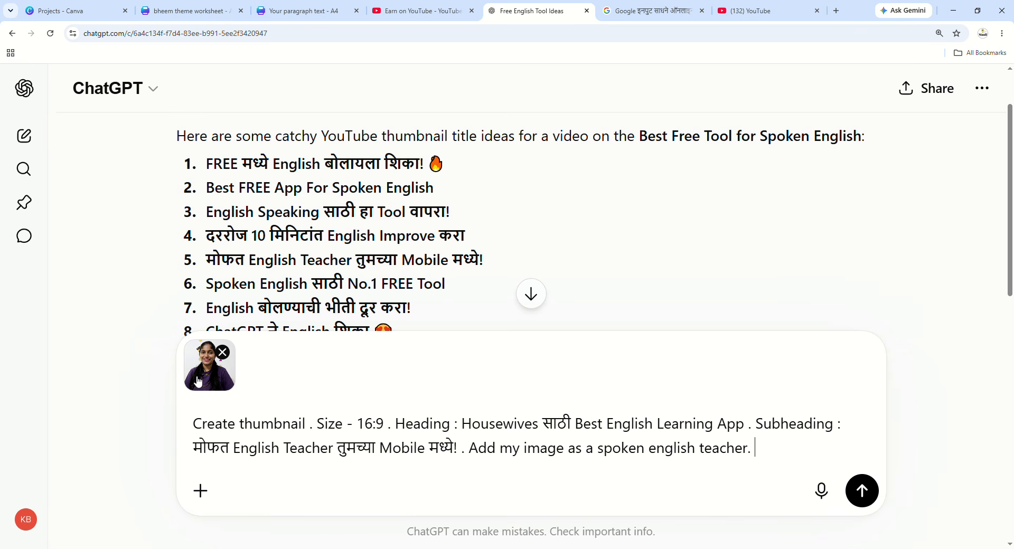
{"action": "left_click", "coordinate": [469, 448]}
{"action": "left_click_drag", "start_coordinate": [470, 448], "coordinate": [604, 448]}
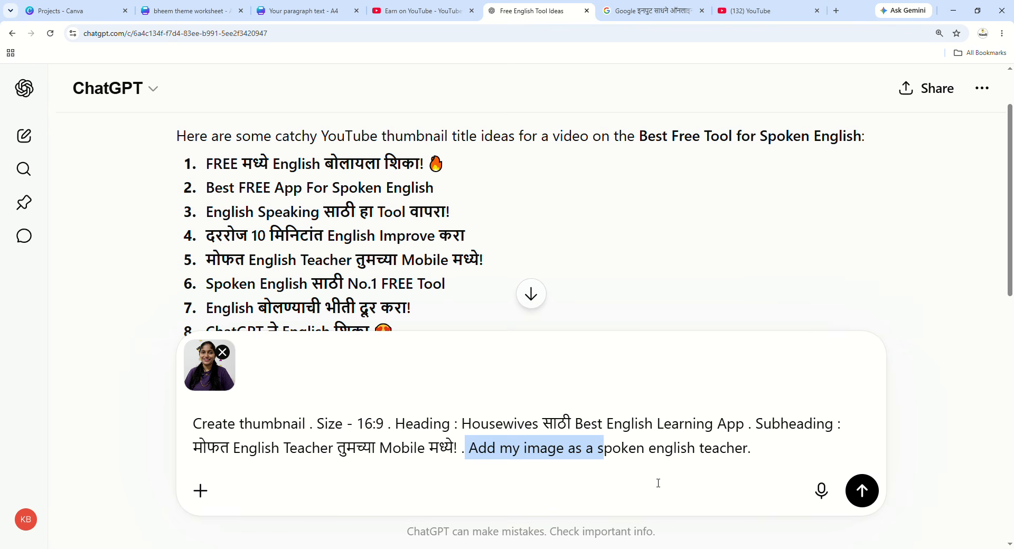
{"action": "left_click", "coordinate": [769, 465]}
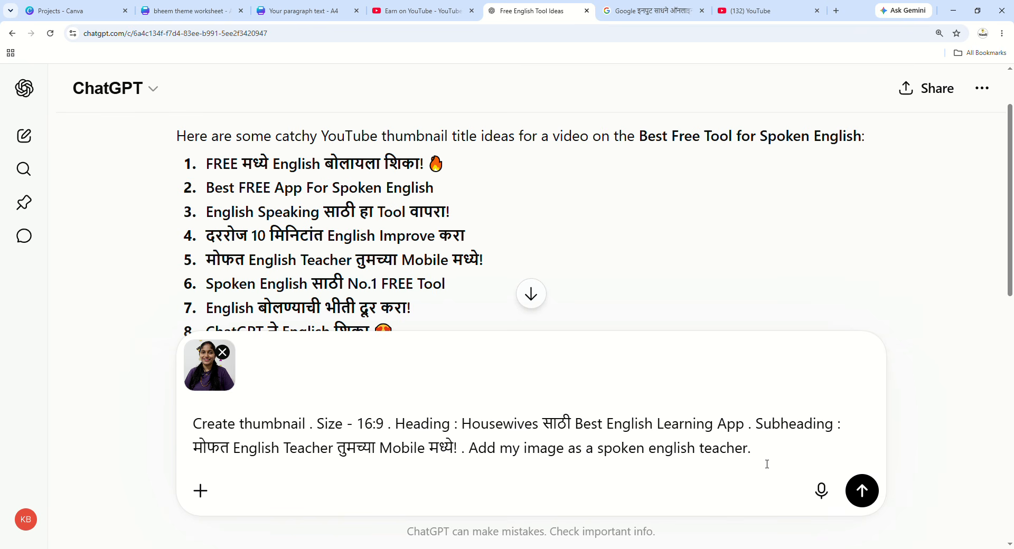
{"action": "type", "text": "Add a mobile and "}
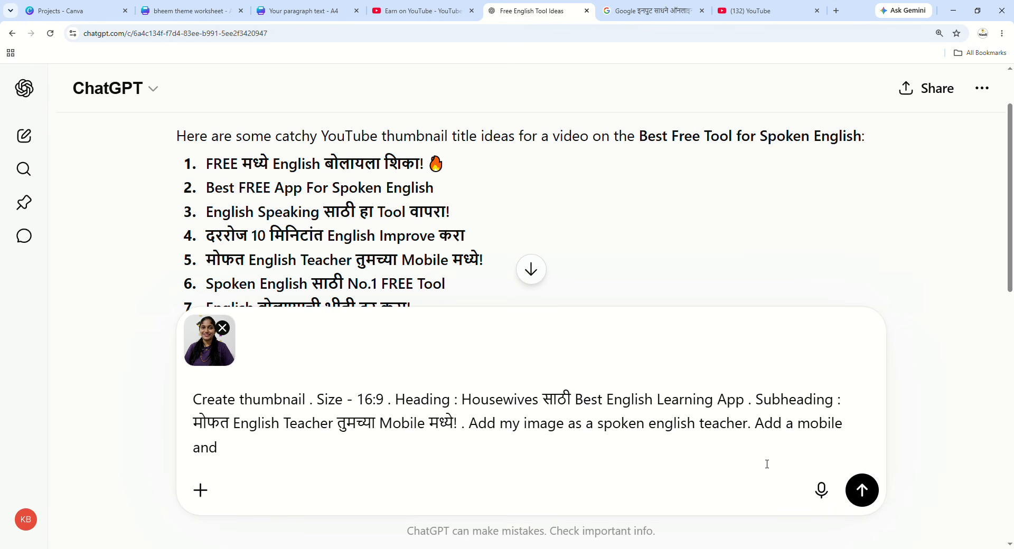
{"action": "type", "text": "show secret tool for speo"}
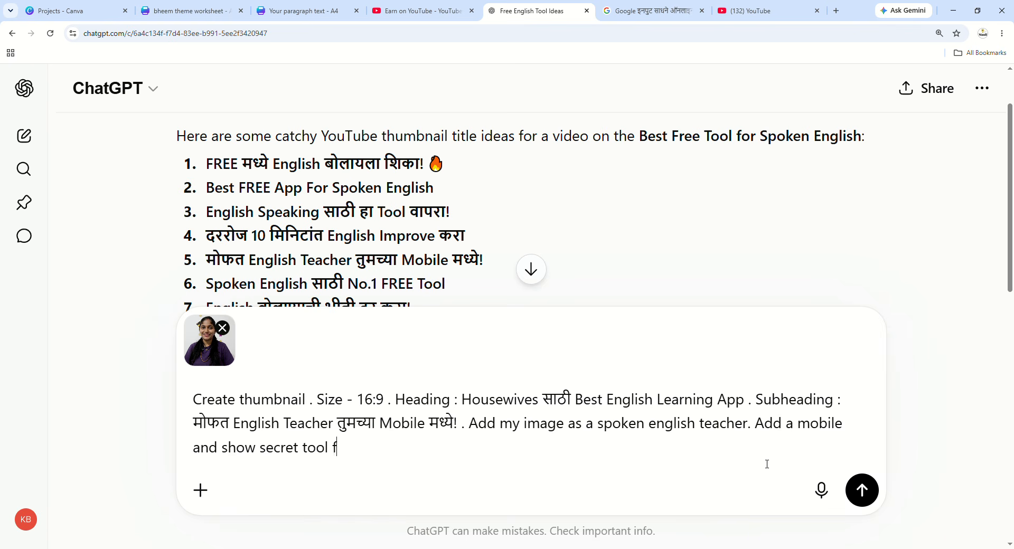
{"action": "key", "text": "BackSpace"}
{"action": "key", "text": "BackSpace"}
{"action": "type", "text": "pken english"}
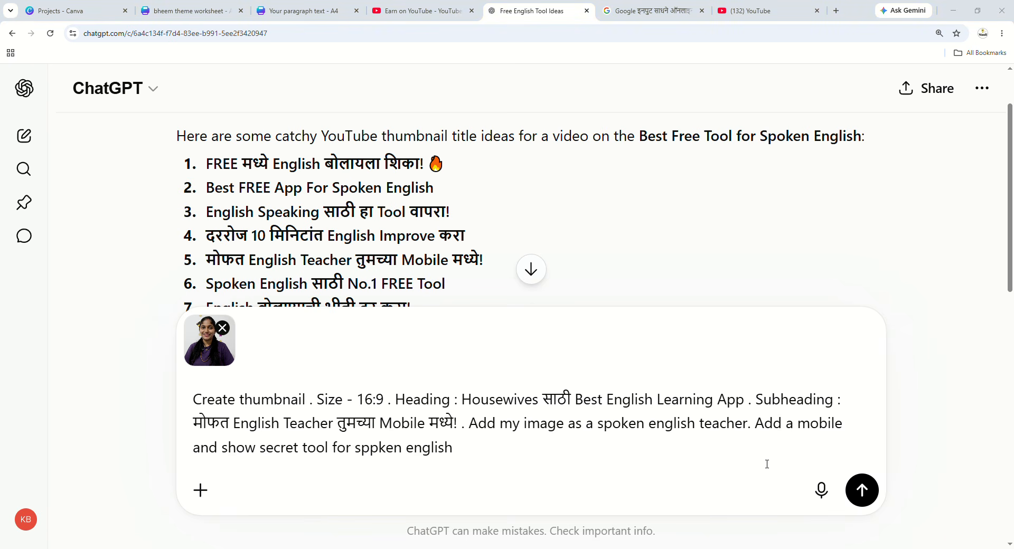
Append ". Background : home . don't add any other text" to the prompt and submit it with the attached photo.
{"action": "left_click", "coordinate": [643, 194]}
{"action": "type", "text": ". Backgroun"}
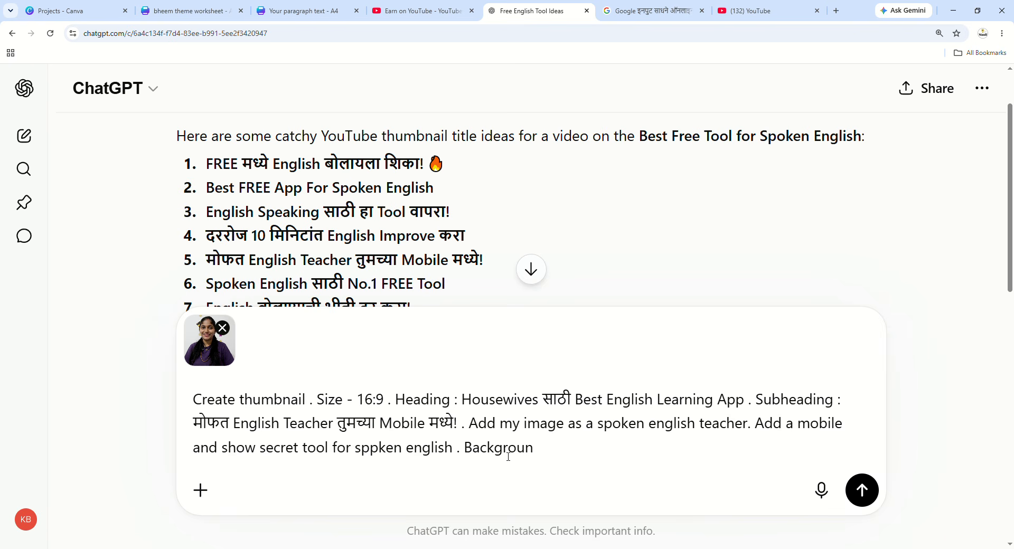
{"action": "type", "text": "d : home"}
{"action": "left_click_drag", "start_coordinate": [607, 458], "coordinate": [472, 458]}
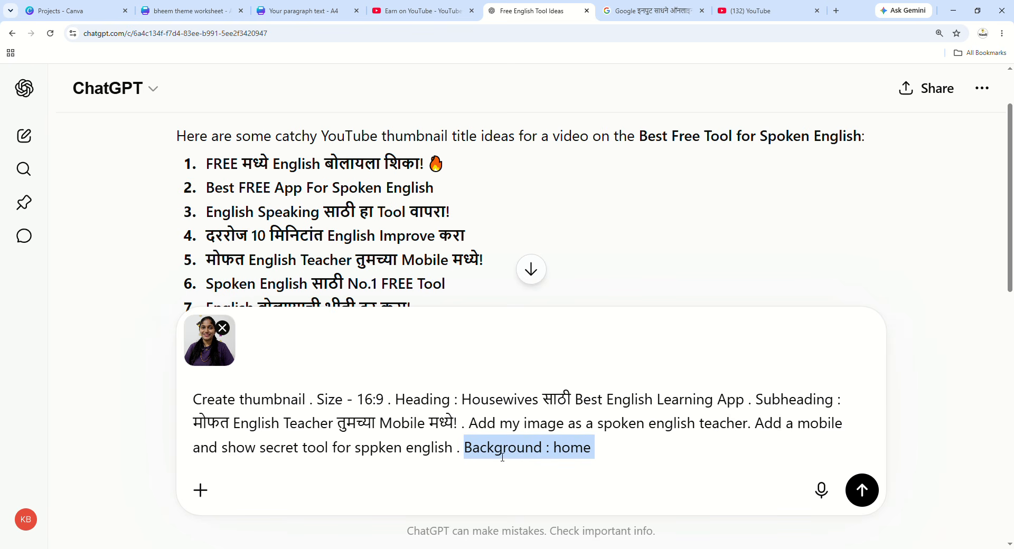
{"action": "left_click", "coordinate": [610, 448]}
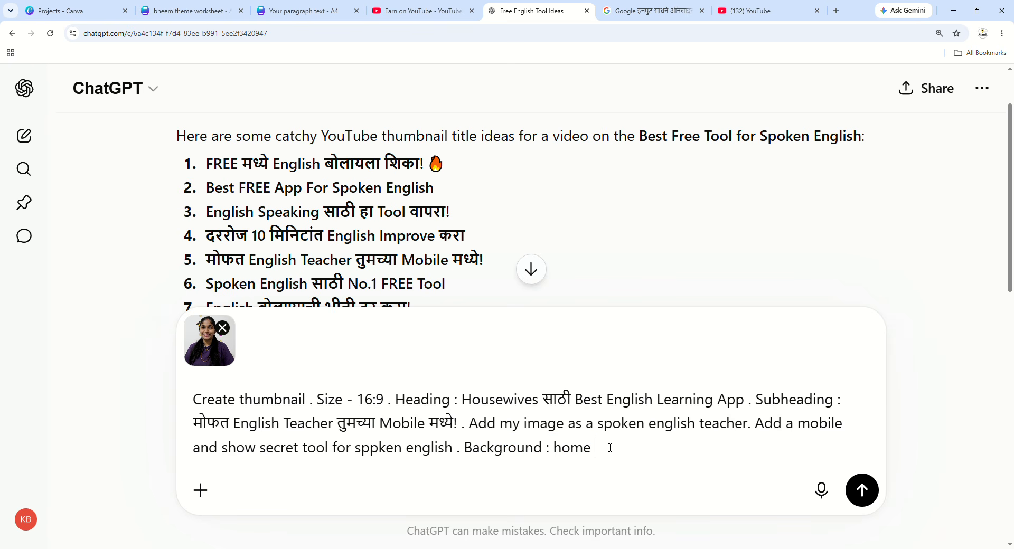
{"action": "type", "text": ". don't add any other text"}
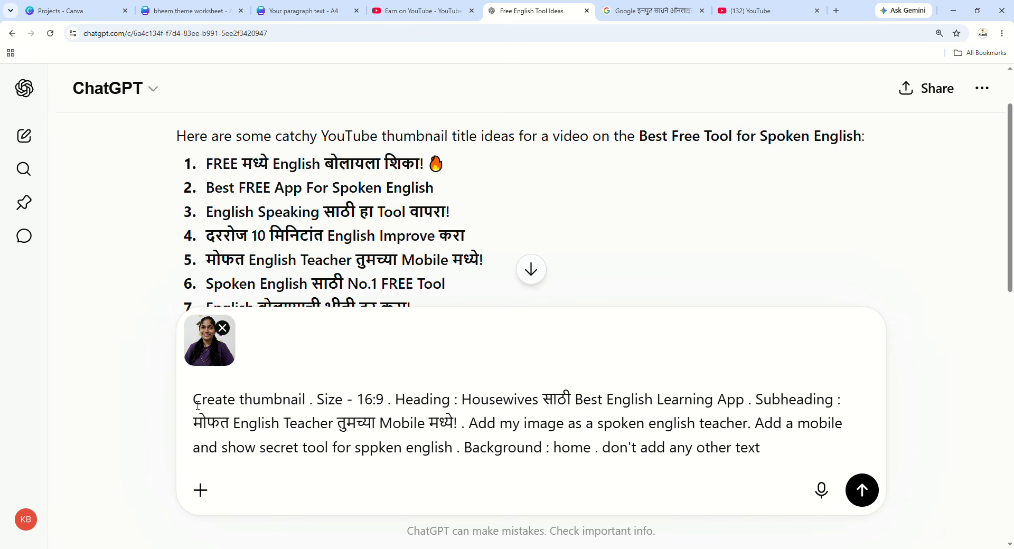
{"action": "left_click", "coordinate": [862, 497]}
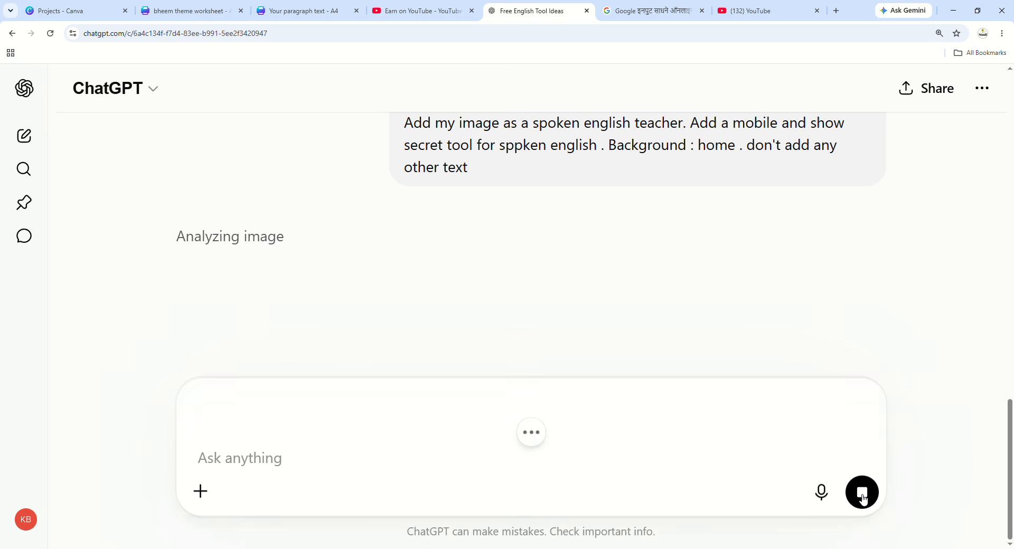
Reread the submitted prompt part by part: task, size, heading, subheading and the instruction about the teacher image.
{"action": "scroll", "coordinate": [531, 312], "scroll_direction": "up", "scroll_amount": 2}
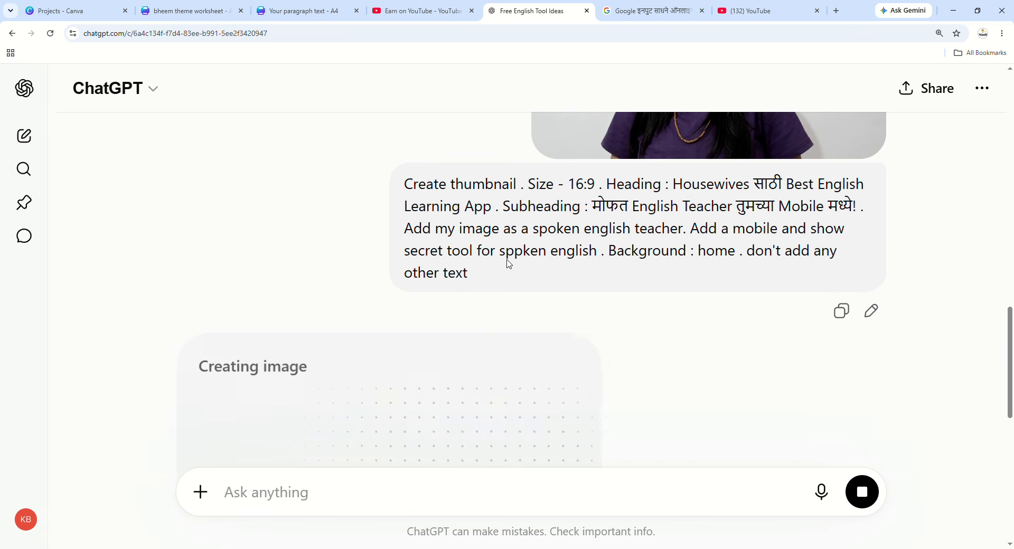
{"action": "scroll", "coordinate": [508, 263], "scroll_direction": "up", "scroll_amount": 1}
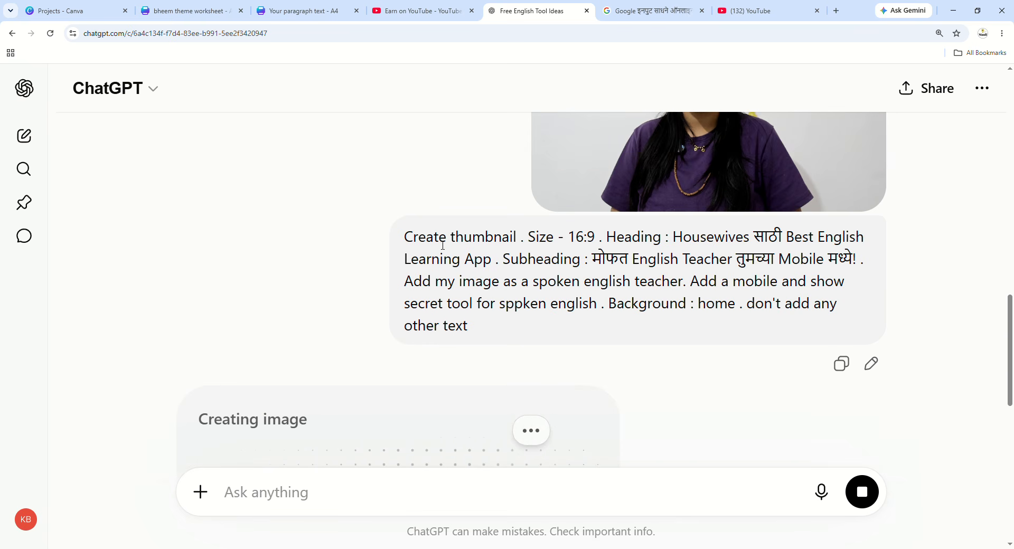
{"action": "left_click_drag", "start_coordinate": [406, 240], "coordinate": [522, 236]}
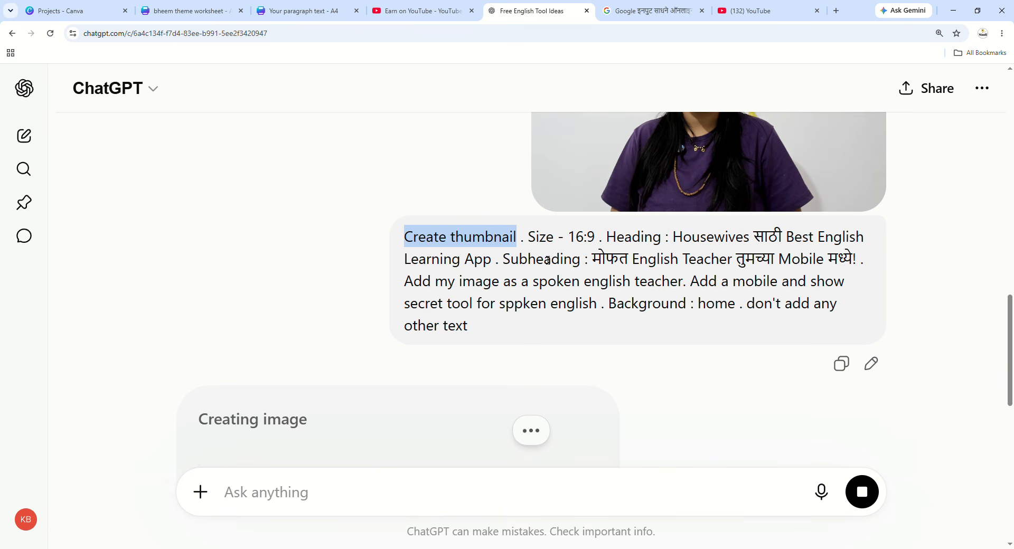
{"action": "left_click_drag", "start_coordinate": [528, 237], "coordinate": [610, 247]}
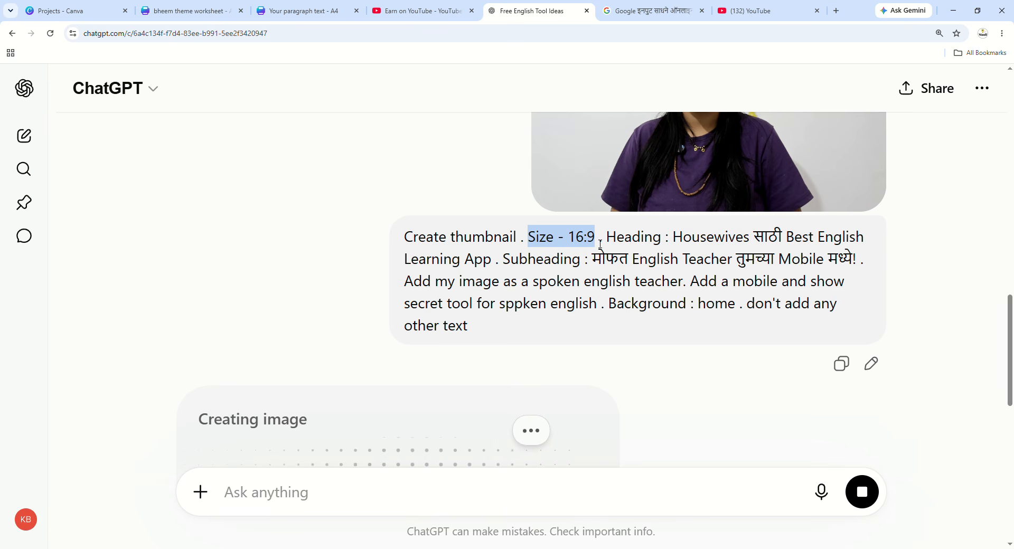
{"action": "mouse_move", "coordinate": [607, 237]}
{"action": "left_mouse_down"}
{"action": "mouse_move", "coordinate": [834, 234]}
{"action": "mouse_move", "coordinate": [867, 247]}
{"action": "mouse_move", "coordinate": [851, 262]}
{"action": "left_mouse_up"}
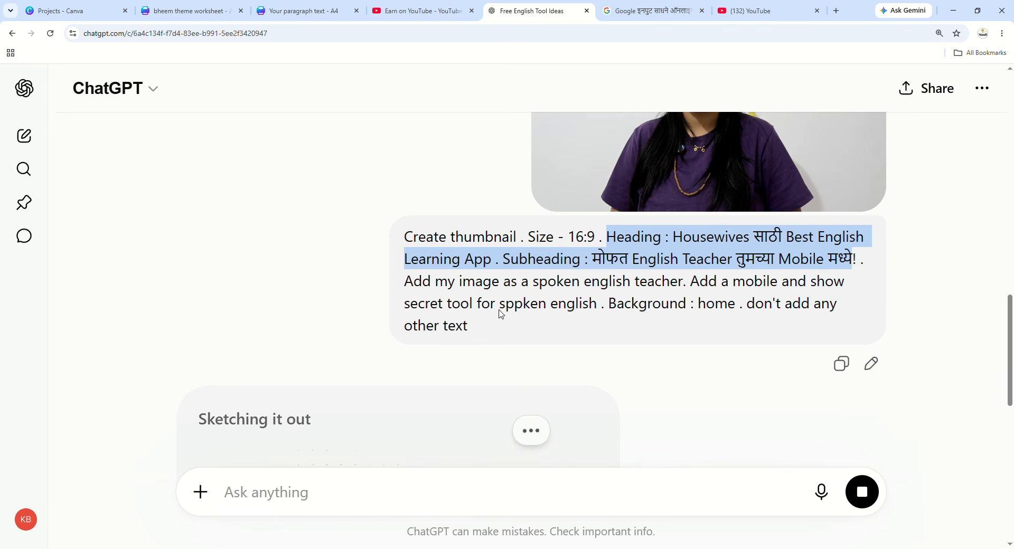
{"action": "left_click", "coordinate": [539, 287]}
{"action": "left_click_drag", "start_coordinate": [593, 260], "coordinate": [865, 259]}
{"action": "left_click", "coordinate": [467, 294]}
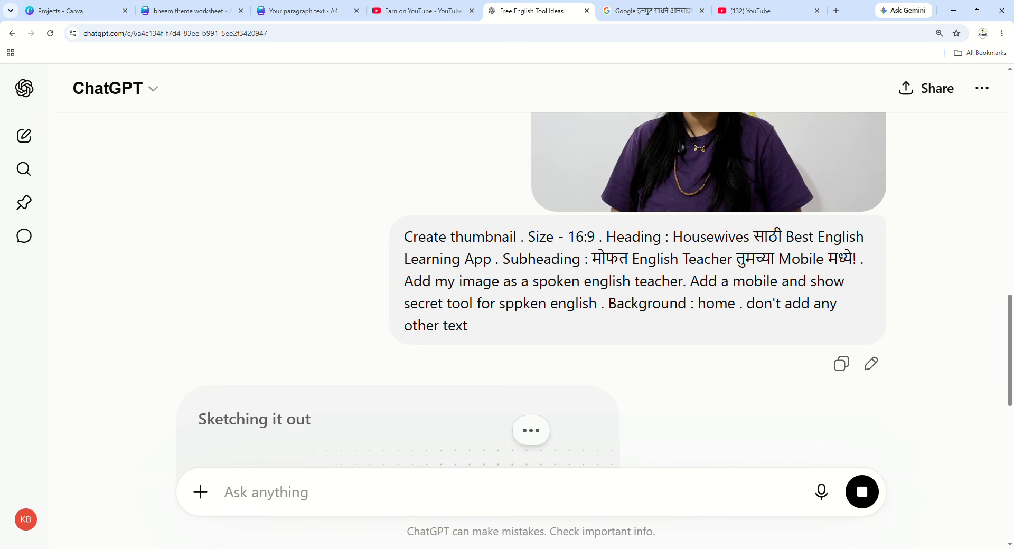
{"action": "left_click_drag", "start_coordinate": [404, 283], "coordinate": [701, 291]}
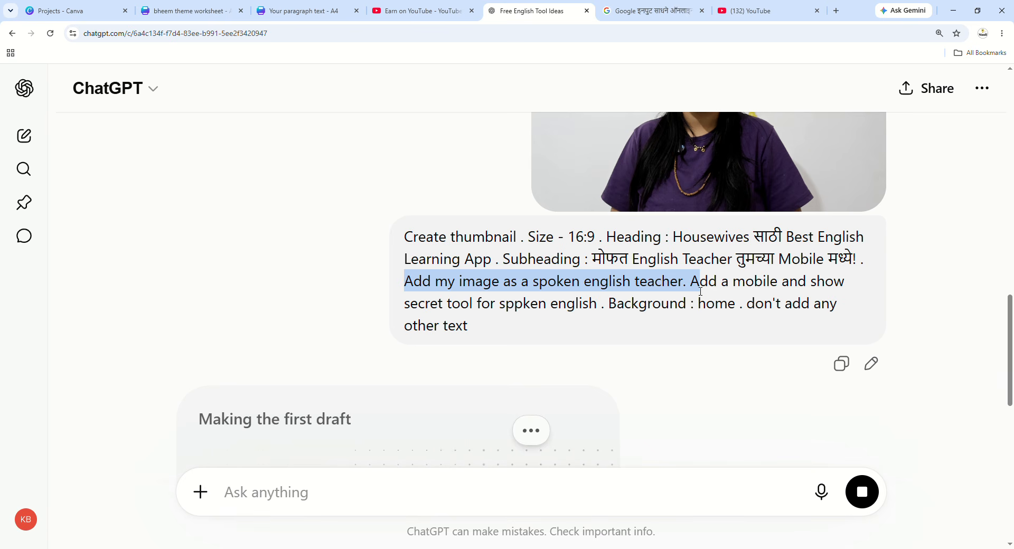
{"action": "left_click", "coordinate": [675, 322]}
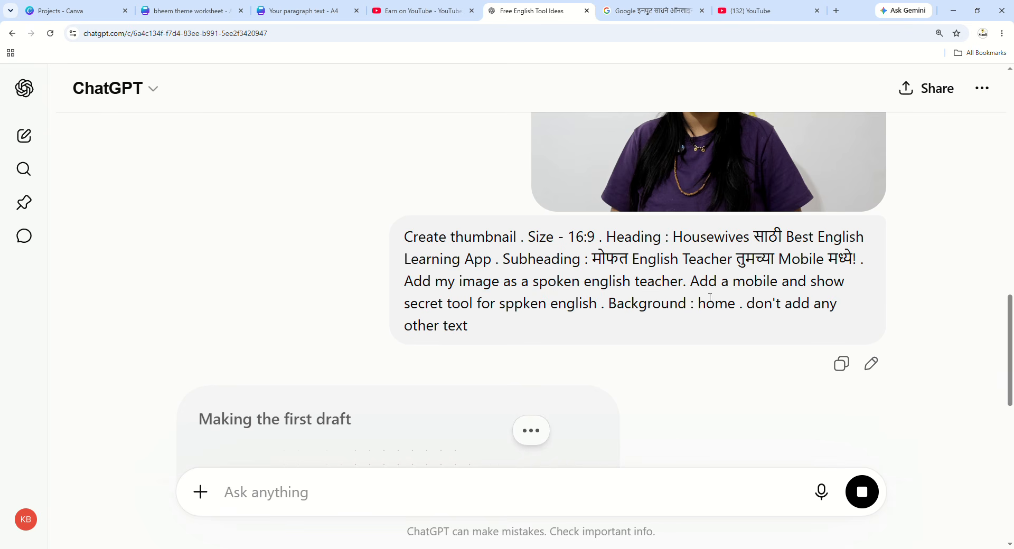
Reread the submitted prompt's instructions about adding a mobile with the secret tool and using a home background.
{"action": "left_click_drag", "start_coordinate": [688, 282], "coordinate": [608, 308]}
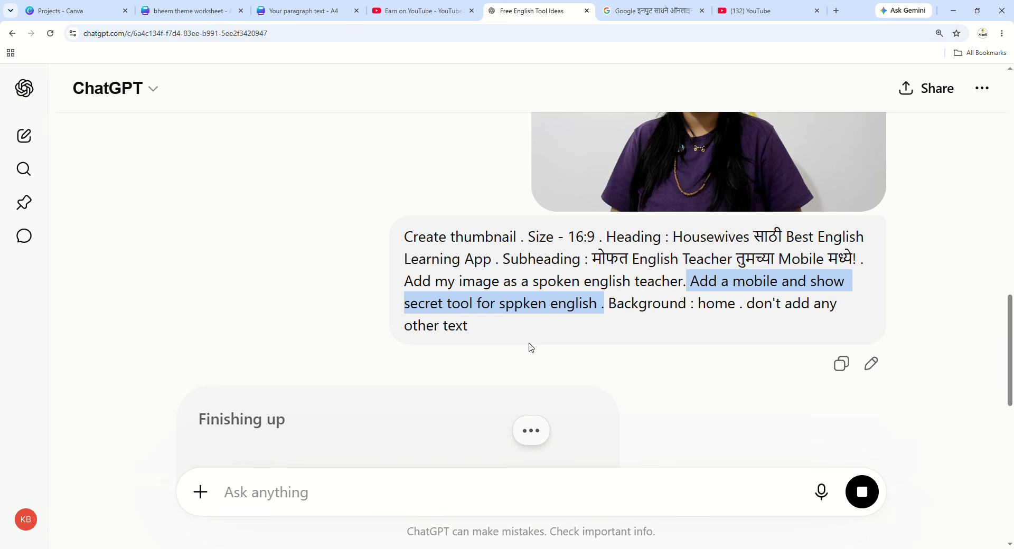
{"action": "left_click_drag", "start_coordinate": [607, 306], "coordinate": [743, 303]}
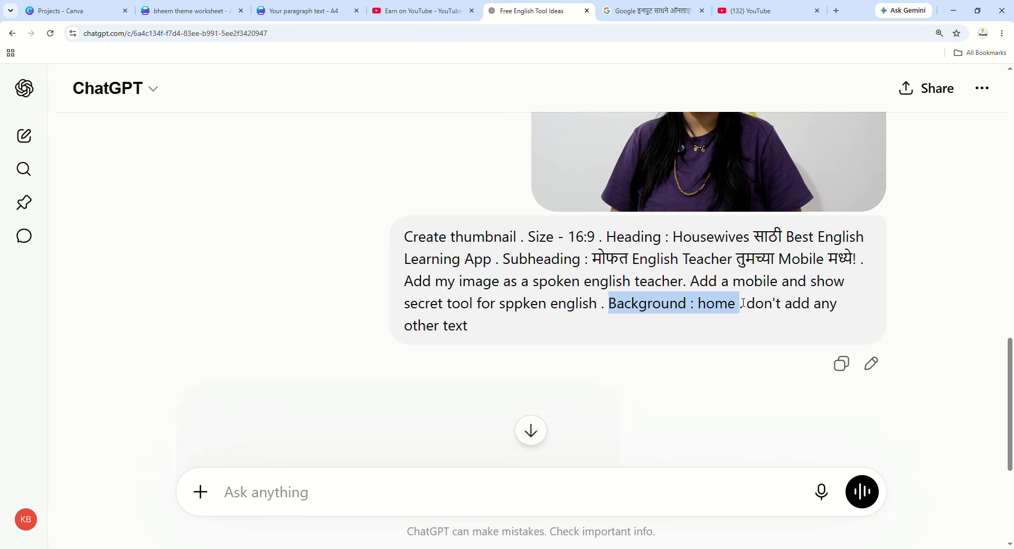
Open the generated home-background thumbnail at full size, download it and return to the chat.
{"action": "scroll", "coordinate": [738, 331], "scroll_direction": "down", "scroll_amount": 2}
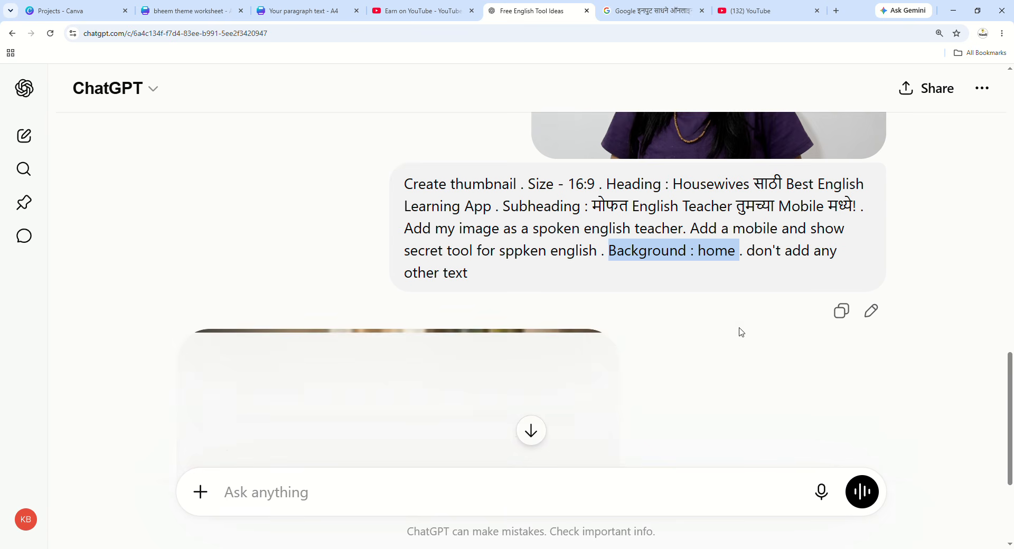
{"action": "scroll", "coordinate": [754, 276], "scroll_direction": "down", "scroll_amount": 2}
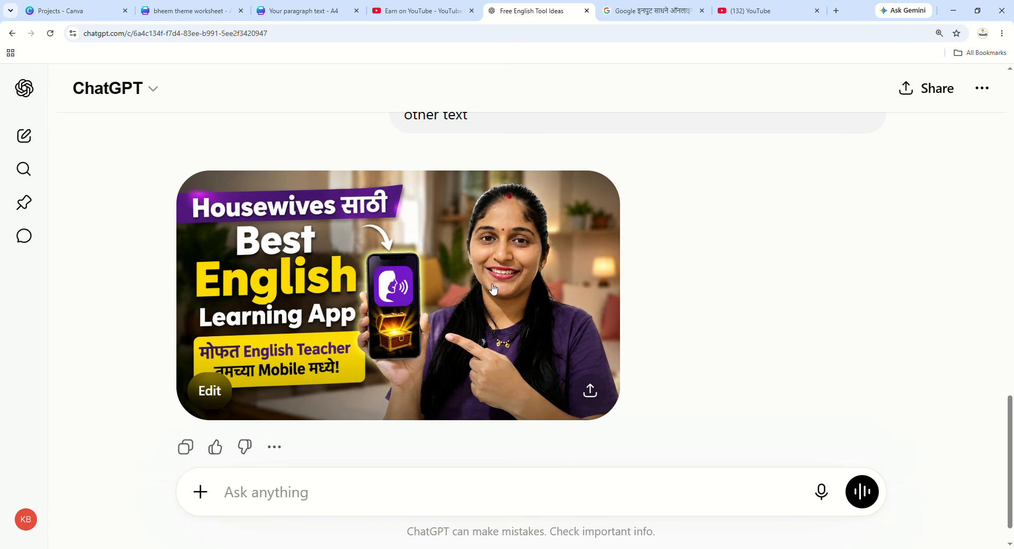
{"action": "left_click", "coordinate": [517, 288]}
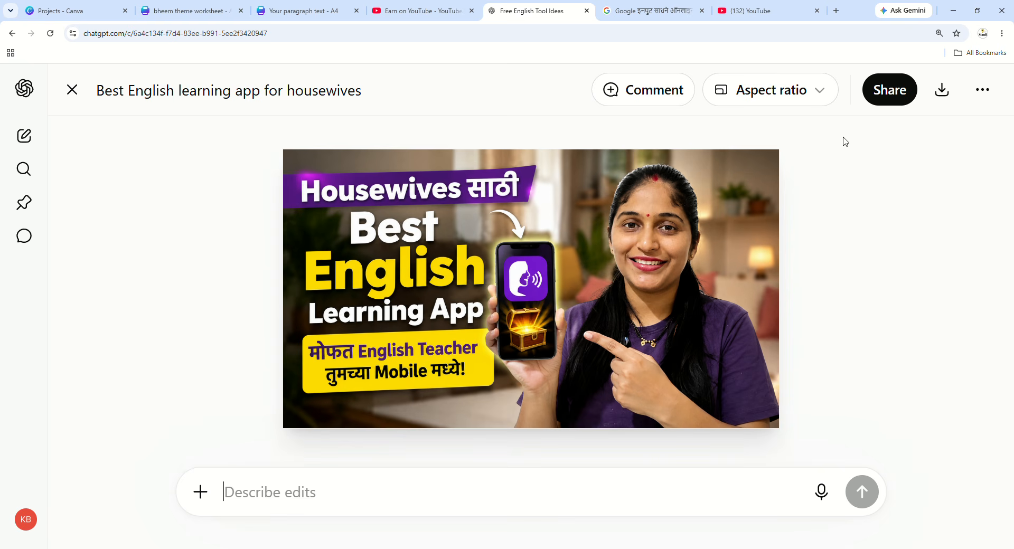
{"action": "left_click", "coordinate": [950, 95]}
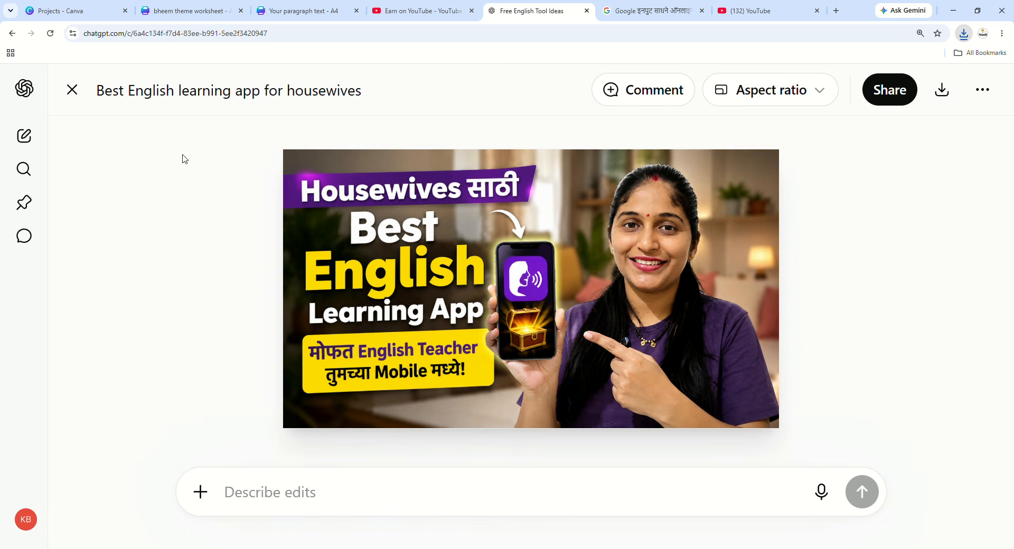
{"action": "left_click", "coordinate": [74, 91]}
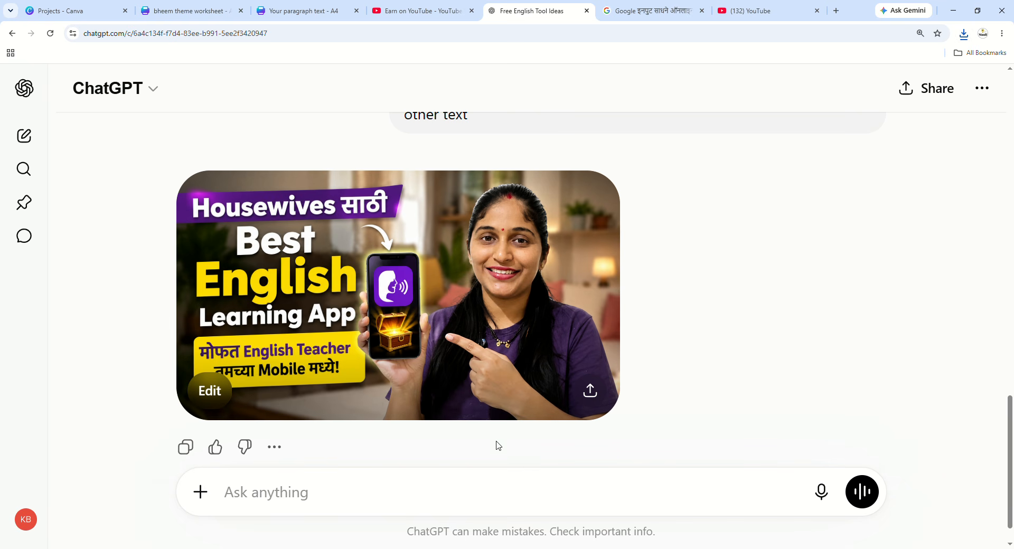
{"action": "type", "text": "me"}
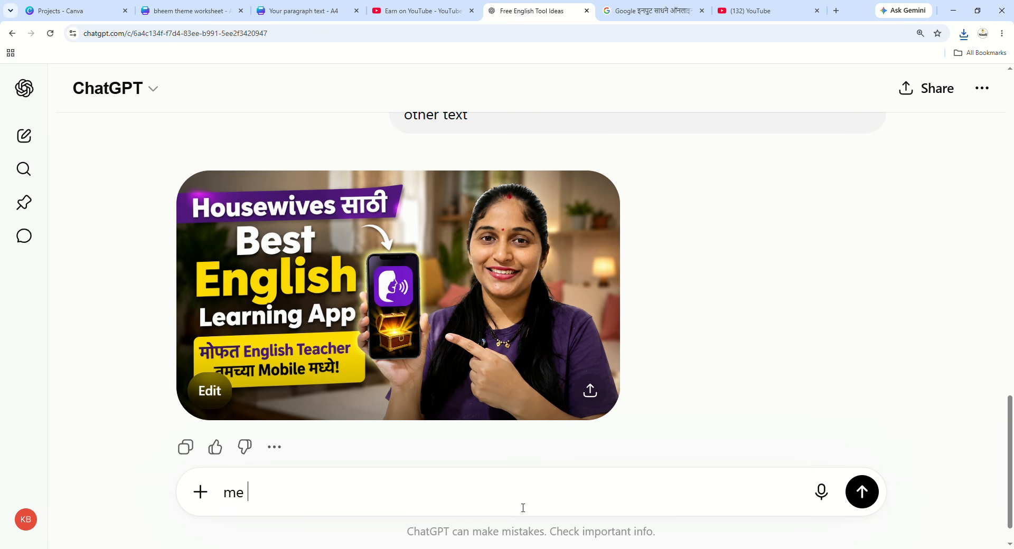
{"action": "key", "text": "BackSpace"}
{"action": "key", "text": "BackSpace"}
{"action": "key", "text": "BackSpace"}
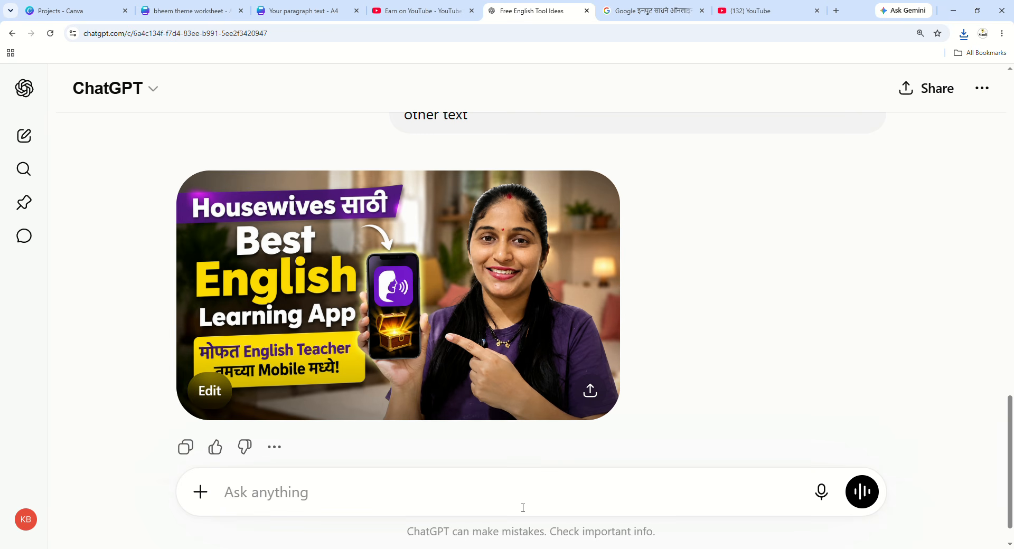
Submit the follow-up prompt "i am teaching english on board" to get a new version of the thumbnail.
{"action": "type", "text": "i am teac"}
{"action": "type", "text": "hing s"}
{"action": "type", "text": "p"}
{"action": "key", "text": "BackSpace"}
{"action": "key", "text": "BackSpace"}
{"action": "type", "text": "eng"}
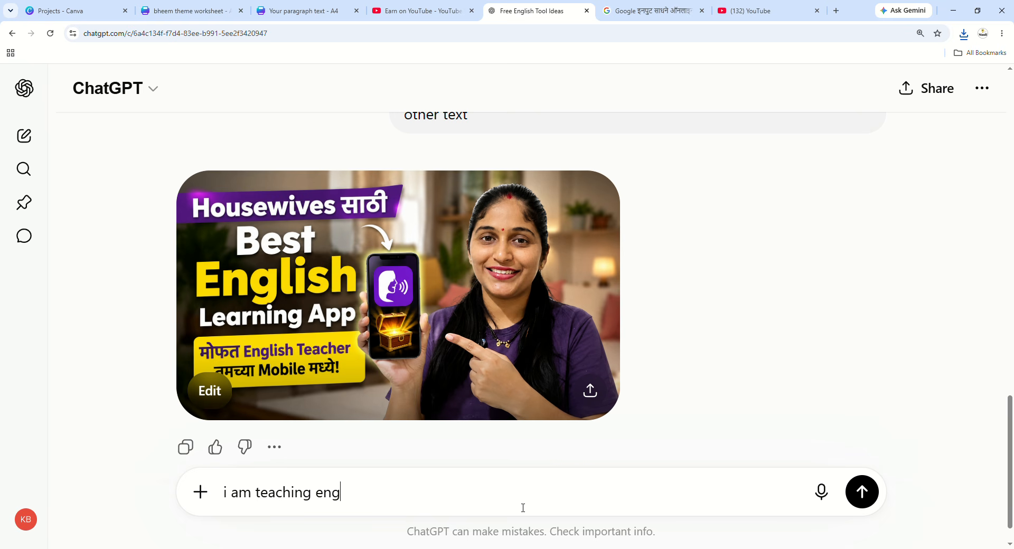
{"action": "type", "text": "lsih"}
{"action": "key", "text": "BackSpace"}
{"action": "key", "text": "BackSpace"}
{"action": "key", "text": "BackSpace"}
{"action": "type", "text": "ish on board"}
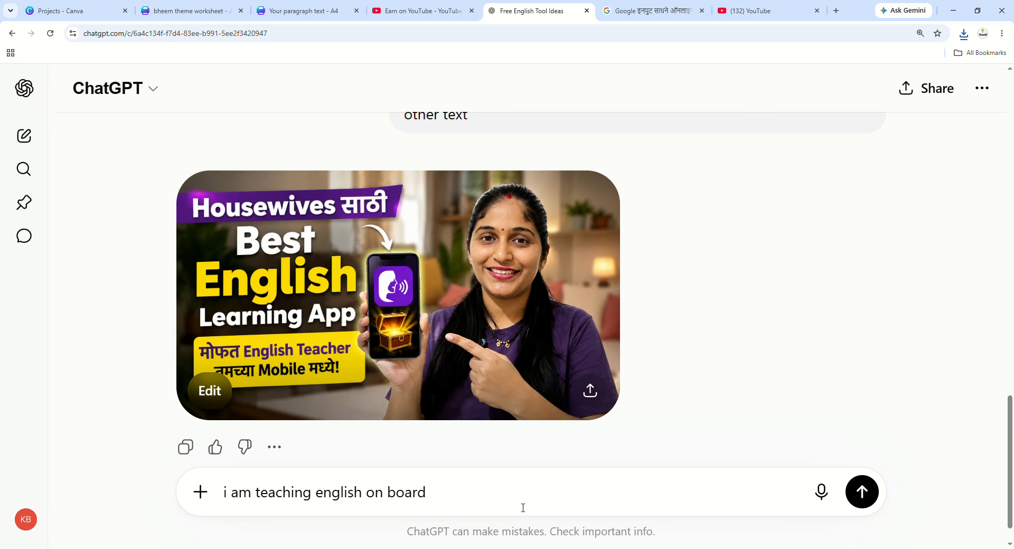
{"action": "key", "text": "Return"}
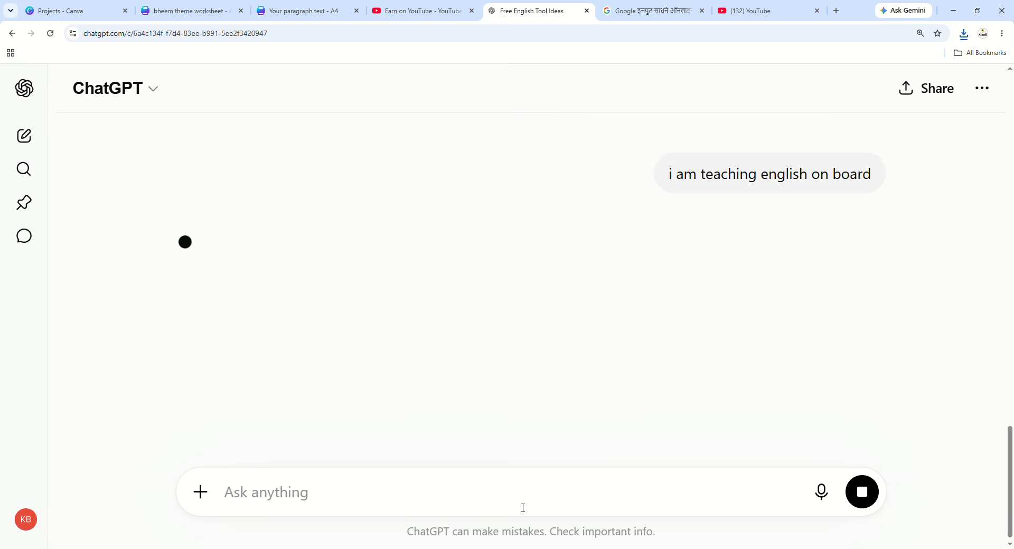
Review the first thumbnail and copy the text of the original thumbnail prompt.
{"action": "scroll", "coordinate": [570, 286], "scroll_direction": "up", "scroll_amount": 7}
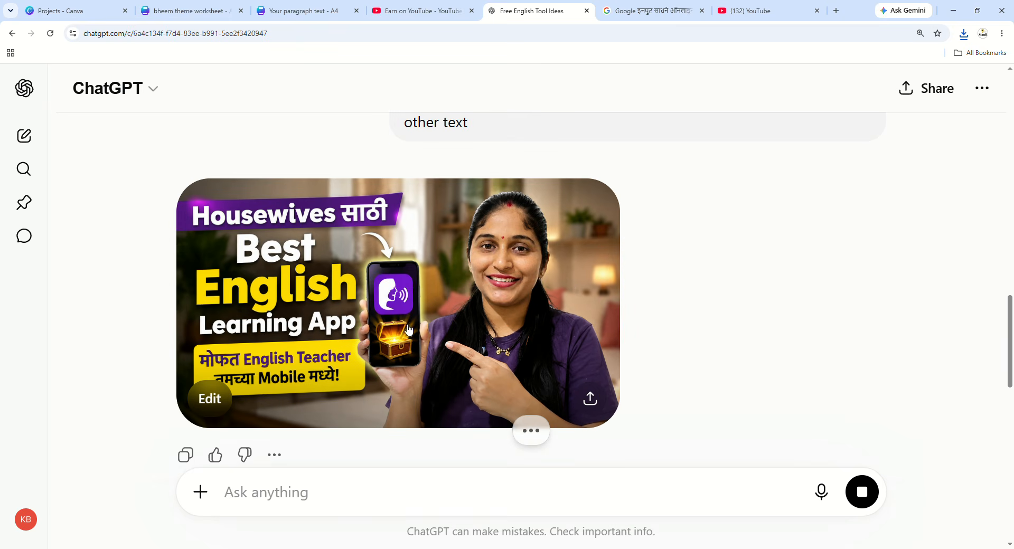
{"action": "scroll", "coordinate": [406, 332], "scroll_direction": "down", "scroll_amount": 5}
{"action": "scroll", "coordinate": [406, 332], "scroll_direction": "down", "scroll_amount": 2}
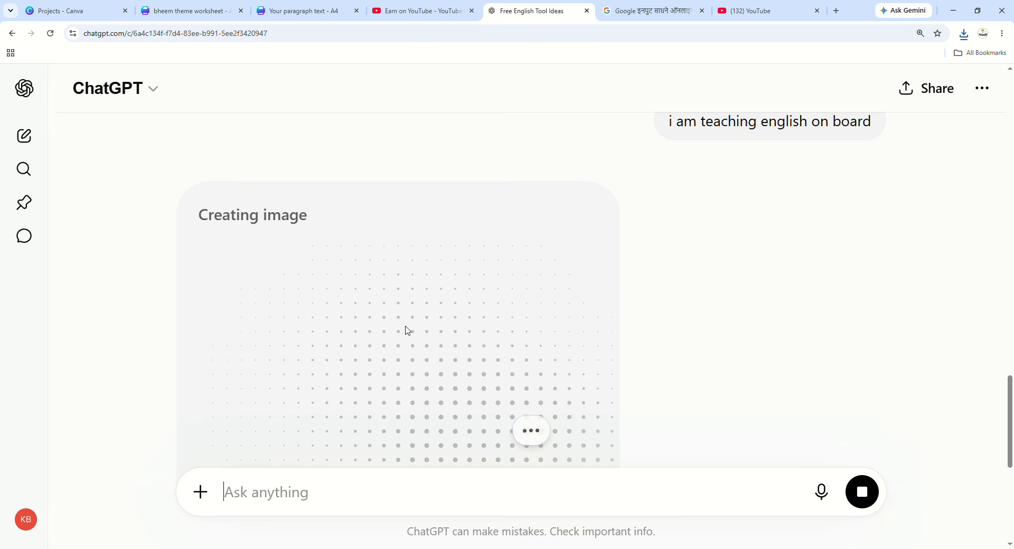
{"action": "scroll", "coordinate": [408, 330], "scroll_direction": "up", "scroll_amount": 8}
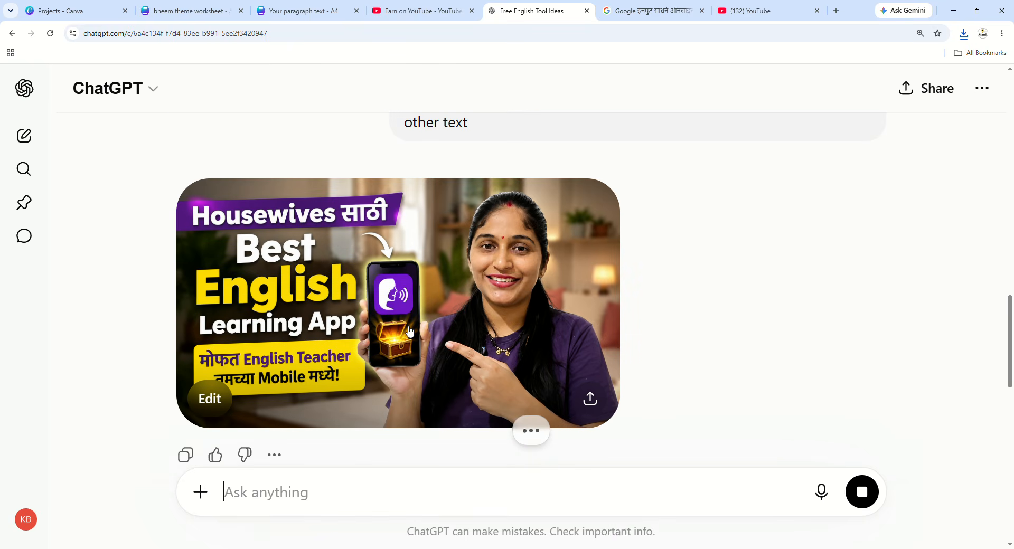
{"action": "scroll", "coordinate": [410, 331], "scroll_direction": "up", "scroll_amount": 4}
{"action": "mouse_move", "coordinate": [834, 374]}
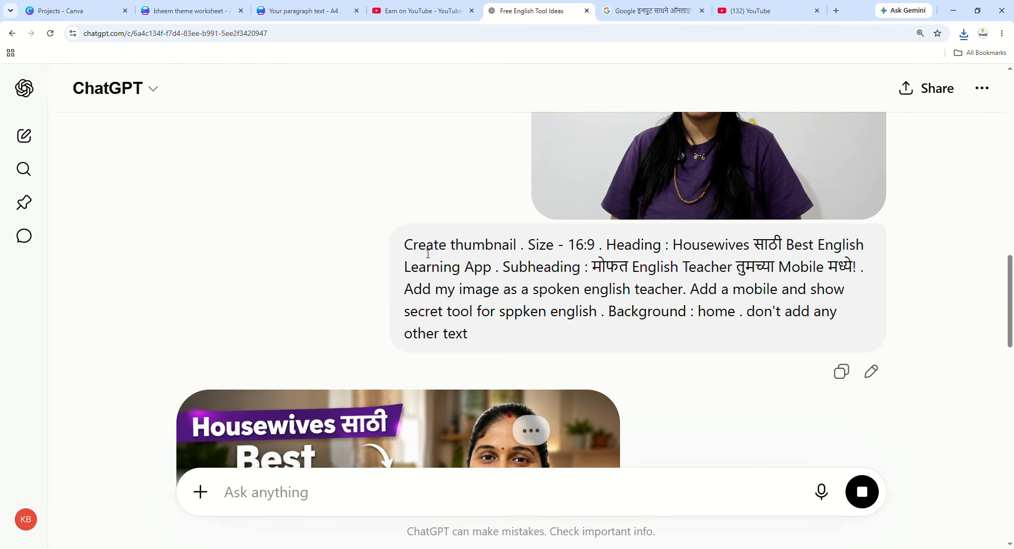
{"action": "left_click", "coordinate": [842, 372]}
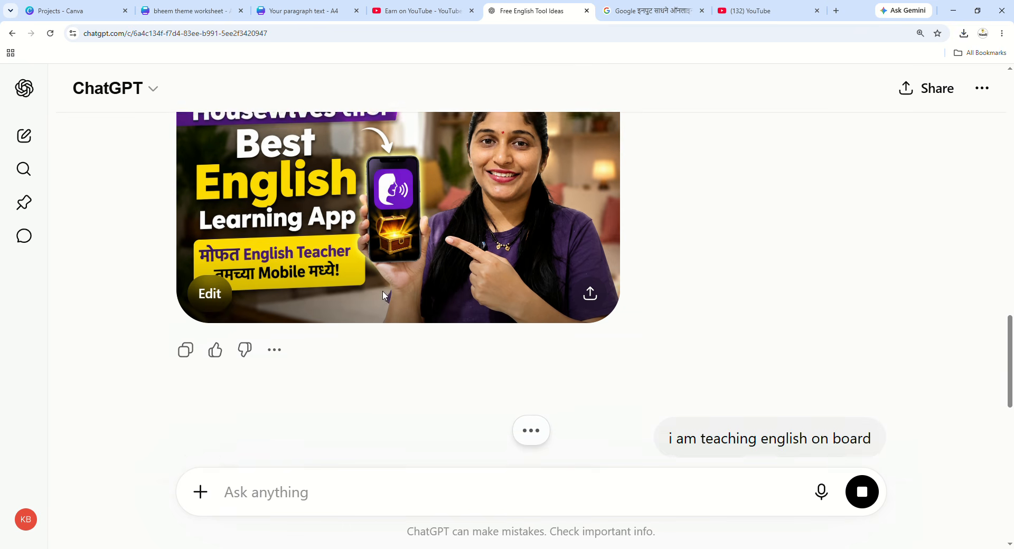
Open the generated chalkboard thumbnail at full size, download it and return to the chat.
{"action": "scroll", "coordinate": [384, 294], "scroll_direction": "up", "scroll_amount": 1}
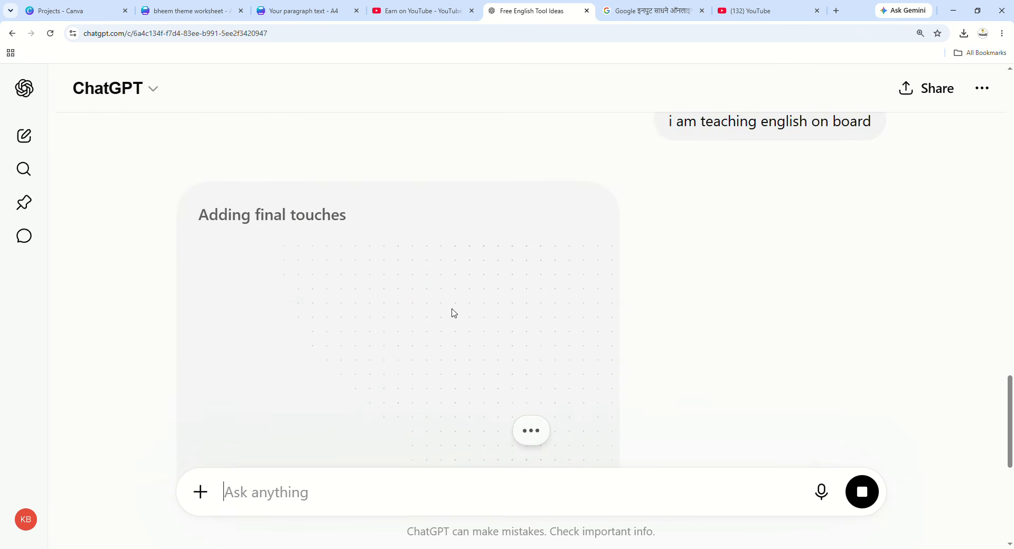
{"action": "key", "text": "ctrl+minus"}
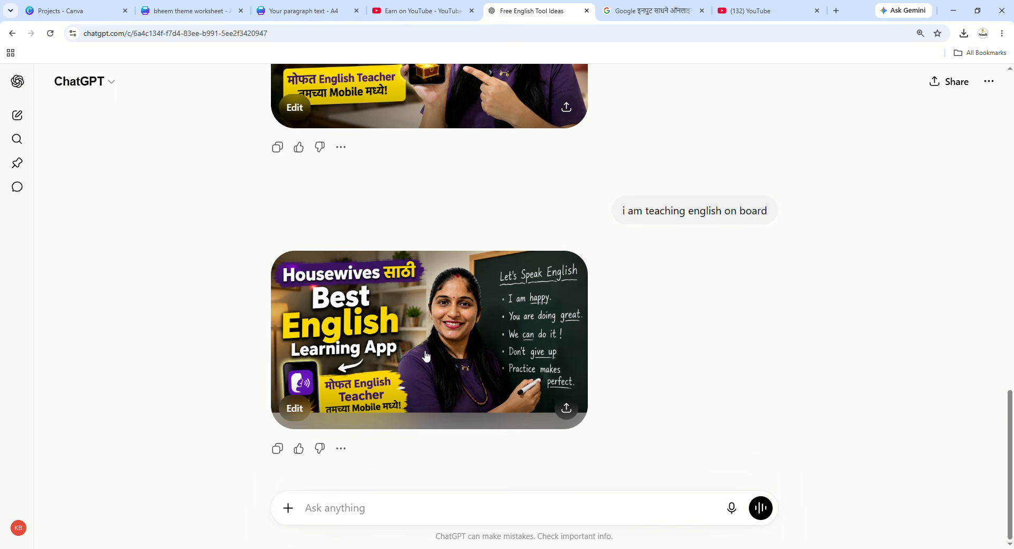
{"action": "left_click", "coordinate": [429, 358]}
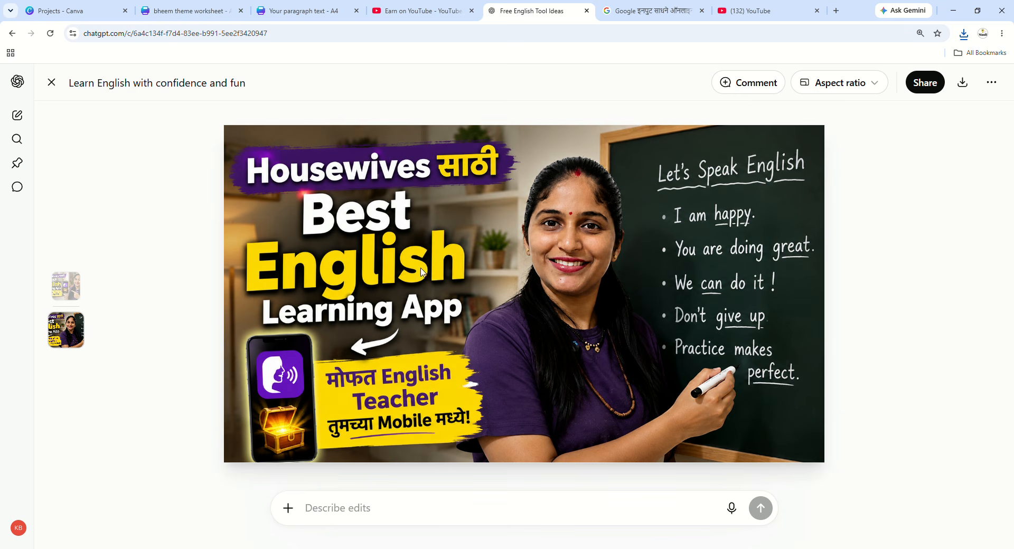
{"action": "left_click", "coordinate": [56, 88]}
Compare the home-background thumbnail with the chalkboard version and the prompts that produced them.
{"action": "scroll", "coordinate": [641, 316], "scroll_direction": "up", "scroll_amount": 3}
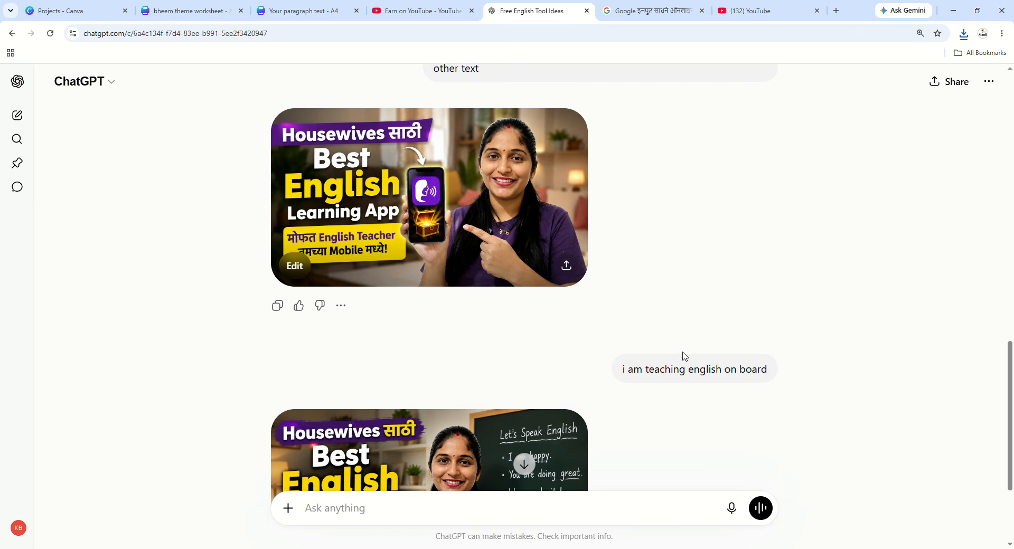
{"action": "scroll", "coordinate": [693, 358], "scroll_direction": "down", "scroll_amount": 2}
{"action": "scroll", "coordinate": [692, 358], "scroll_direction": "up", "scroll_amount": 4}
{"action": "scroll", "coordinate": [692, 358], "scroll_direction": "down", "scroll_amount": 3}
{"action": "scroll", "coordinate": [692, 359], "scroll_direction": "down", "scroll_amount": 1}
{"action": "scroll", "coordinate": [693, 359], "scroll_direction": "down", "scroll_amount": 2}
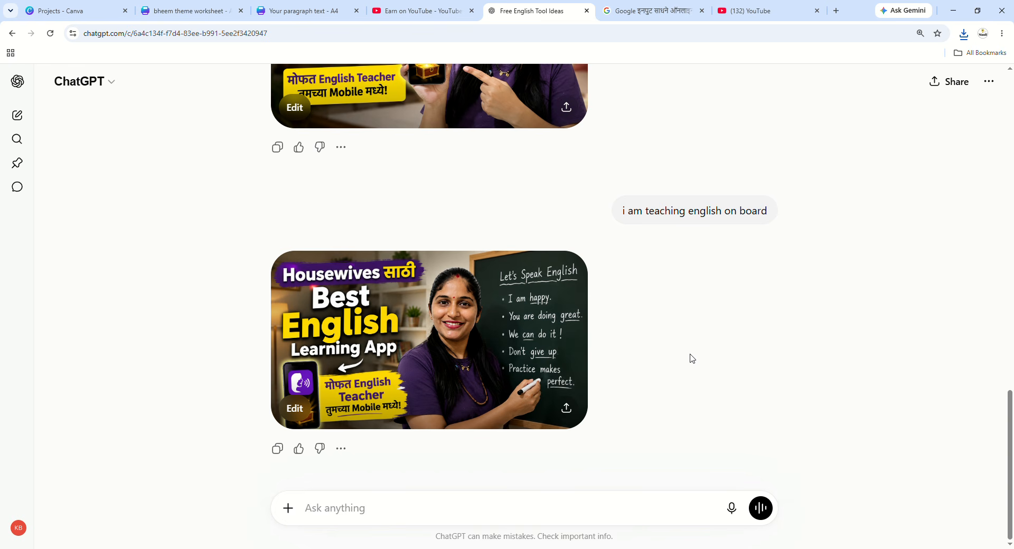
{"action": "scroll", "coordinate": [528, 380], "scroll_direction": "up", "scroll_amount": 5}
{"action": "scroll", "coordinate": [527, 380], "scroll_direction": "up", "scroll_amount": 3}
{"action": "scroll", "coordinate": [528, 380], "scroll_direction": "down", "scroll_amount": 7}
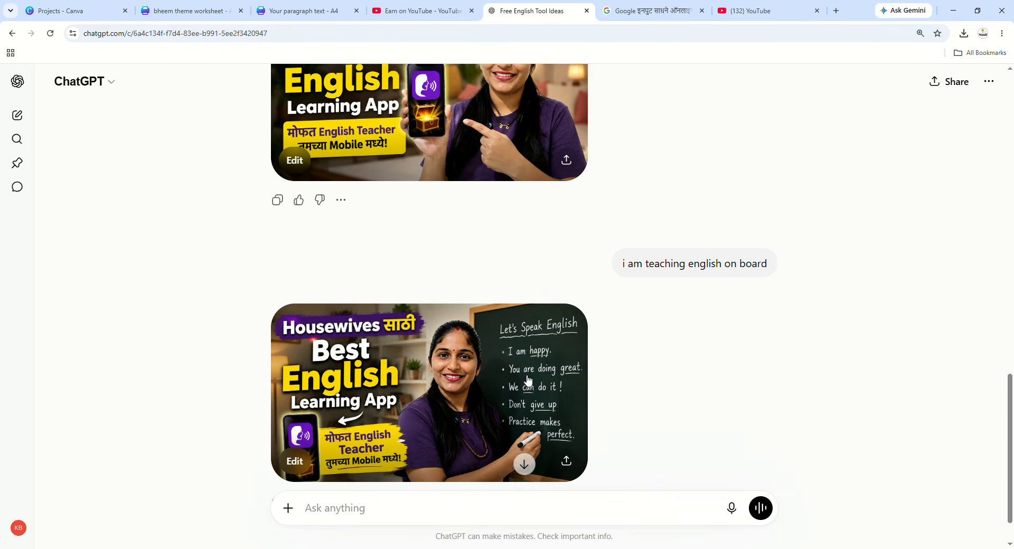
{"action": "scroll", "coordinate": [528, 379], "scroll_direction": "down", "scroll_amount": 2}
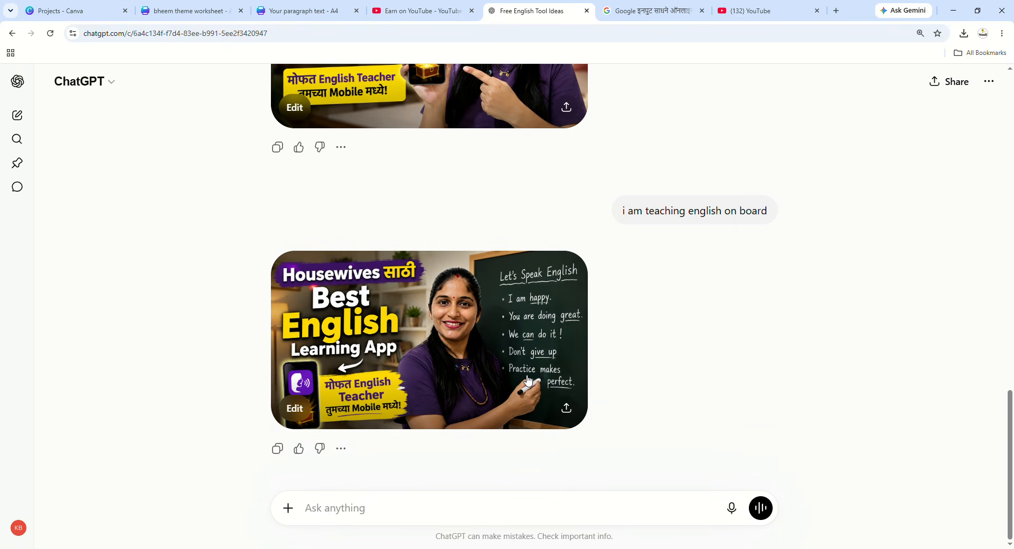